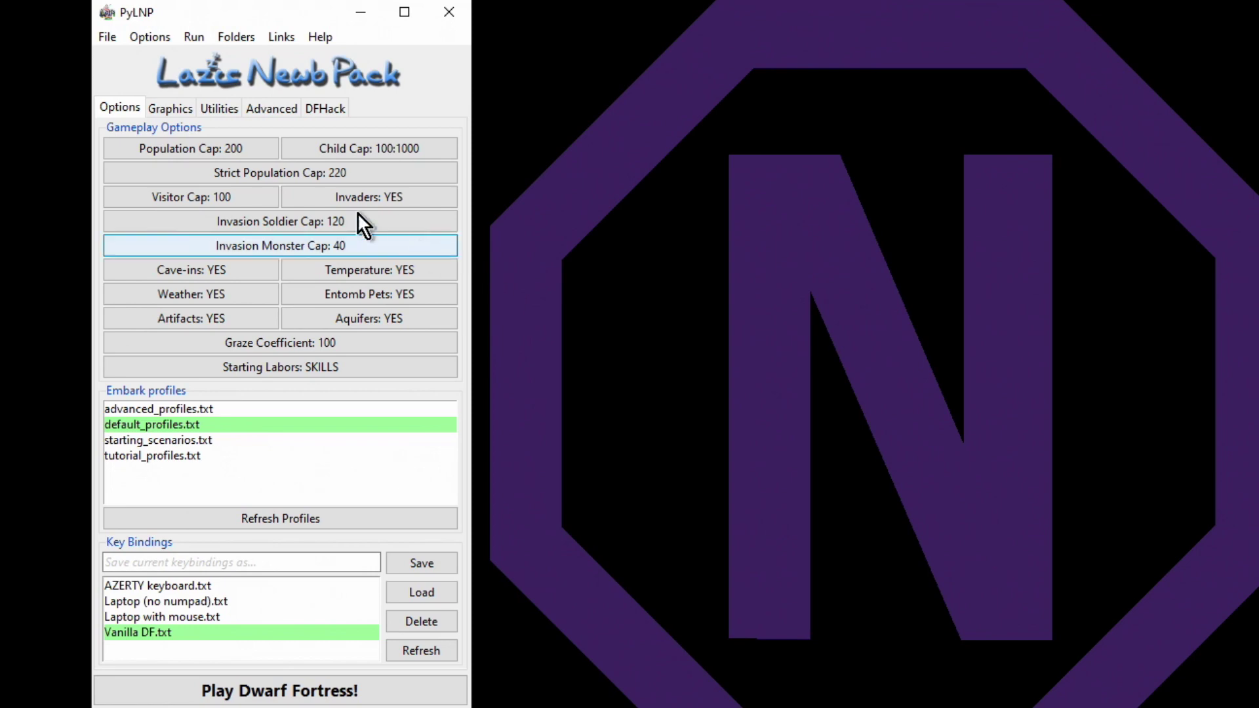
Set the population cap to 100 and the strict population cap to 115
left_click(186, 151)
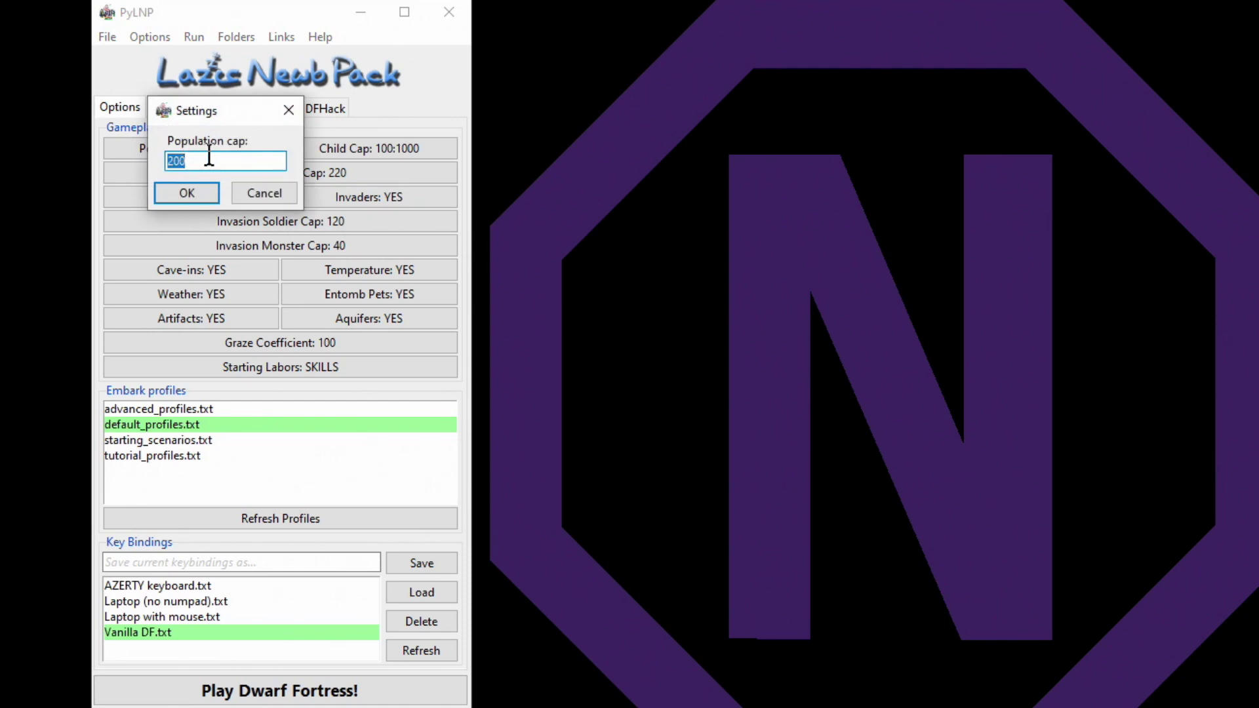
type("100")
left_click(193, 197)
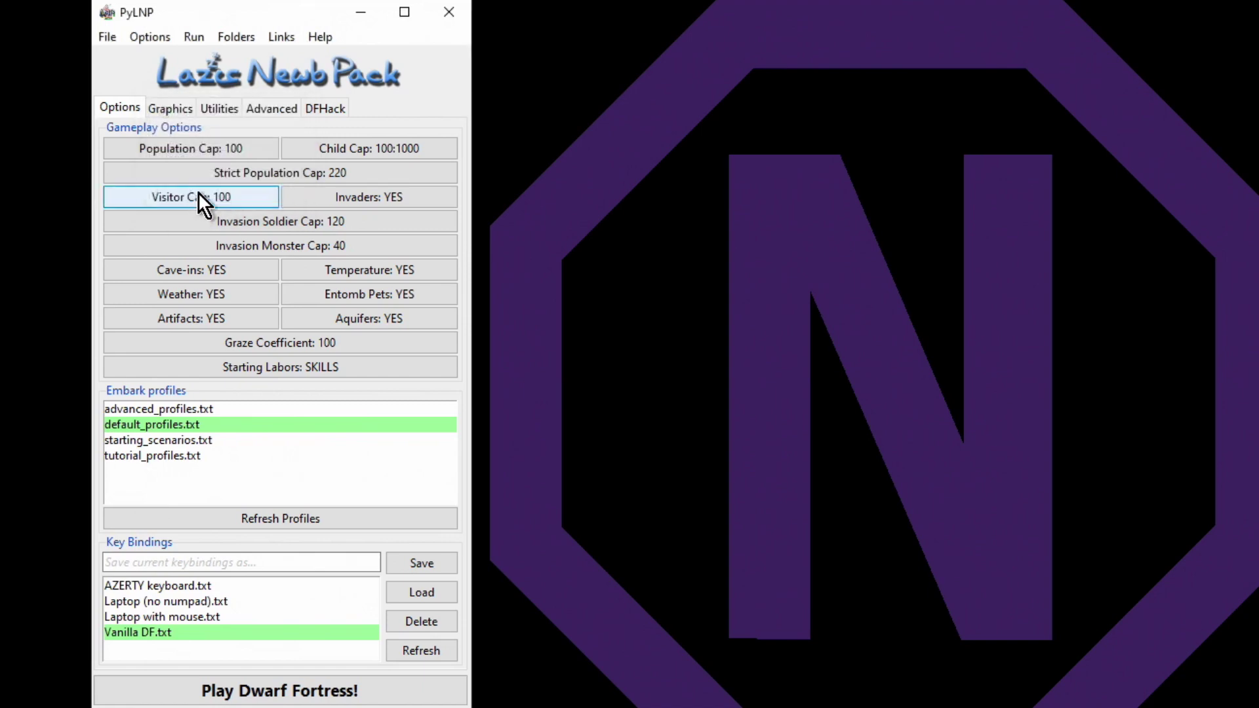
left_click(261, 173)
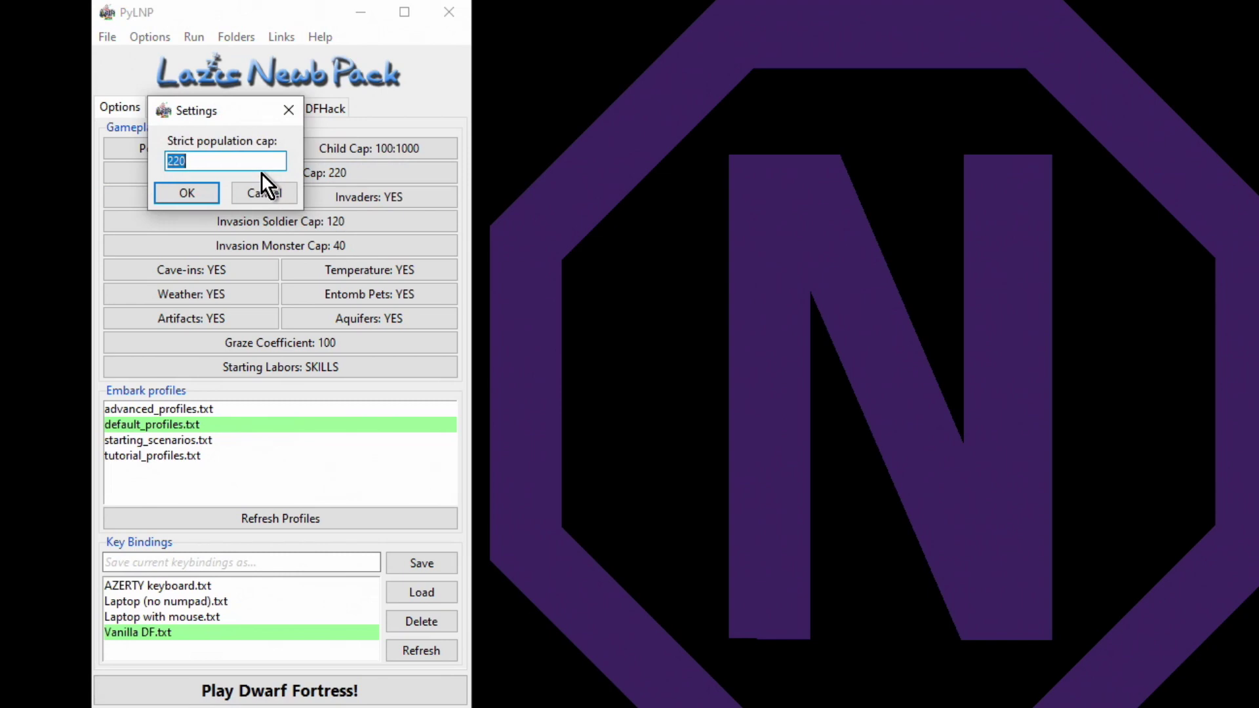
type("115")
left_click(200, 191)
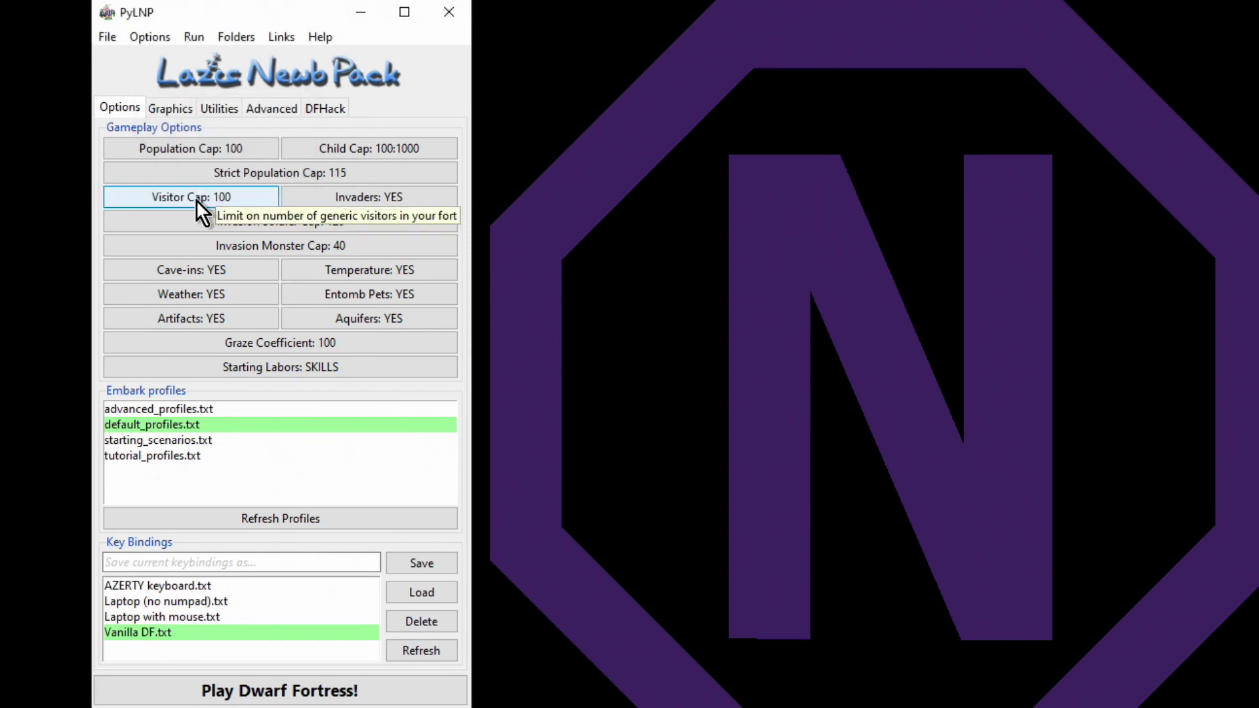
Set the visitor cap to 50
left_click(196, 200)
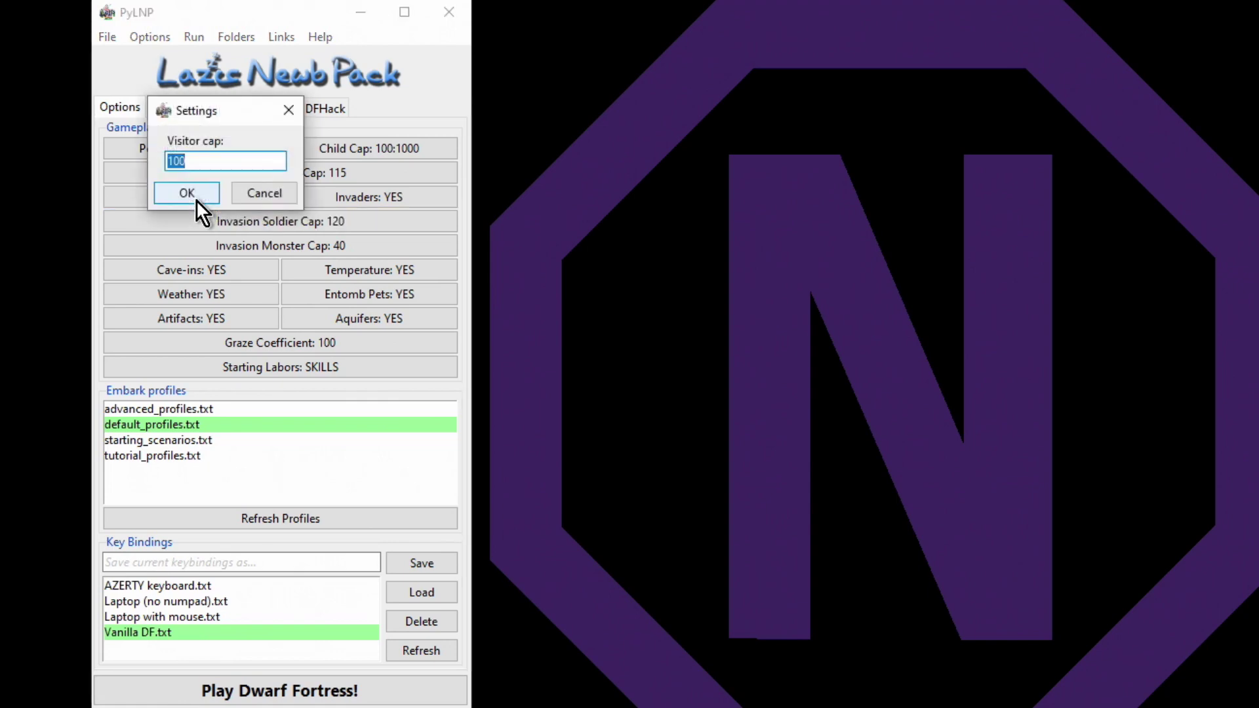
type("50")
left_click(201, 194)
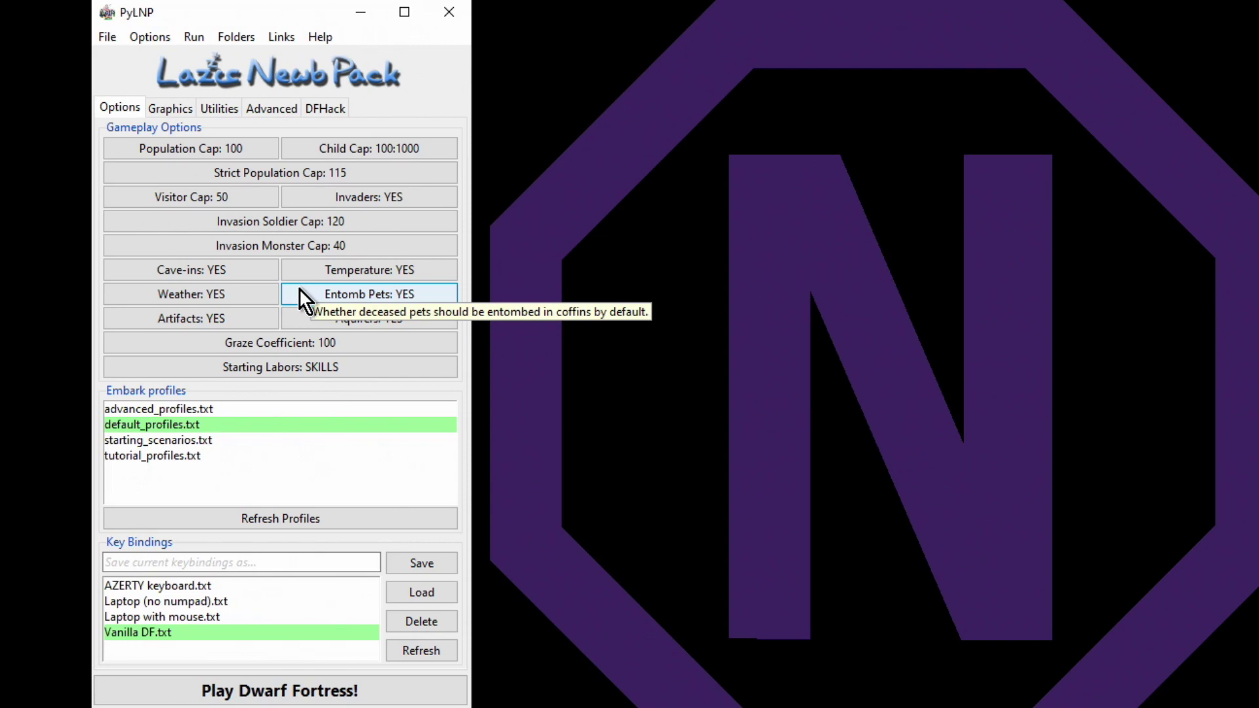
Set the Entomb Pets, Aquifers and Starting Labors gameplay options to NO
left_click(299, 294)
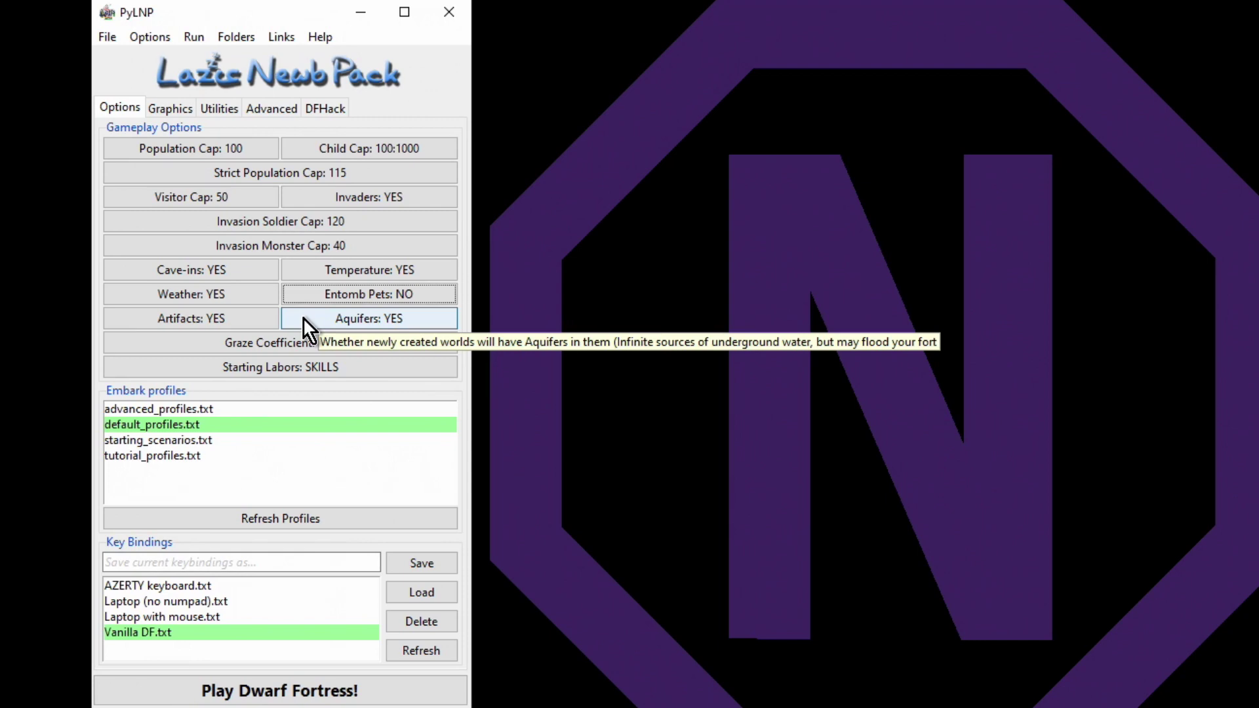
left_click(303, 318)
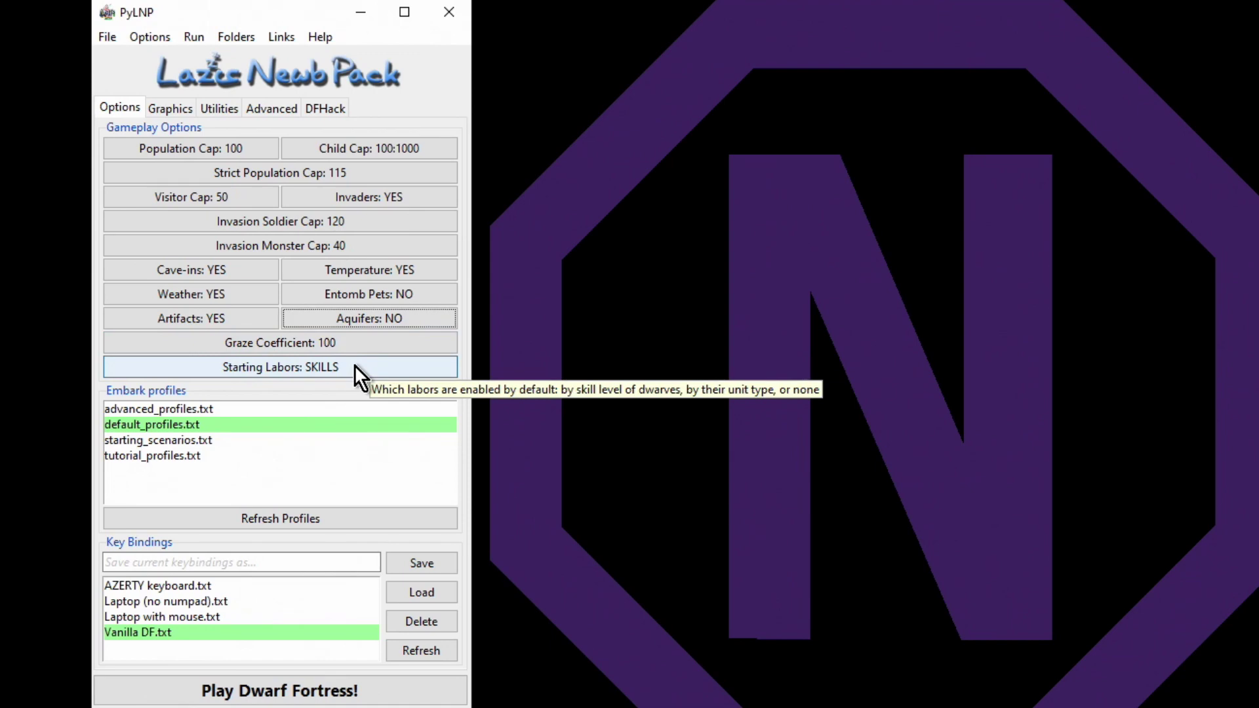
left_click(354, 365)
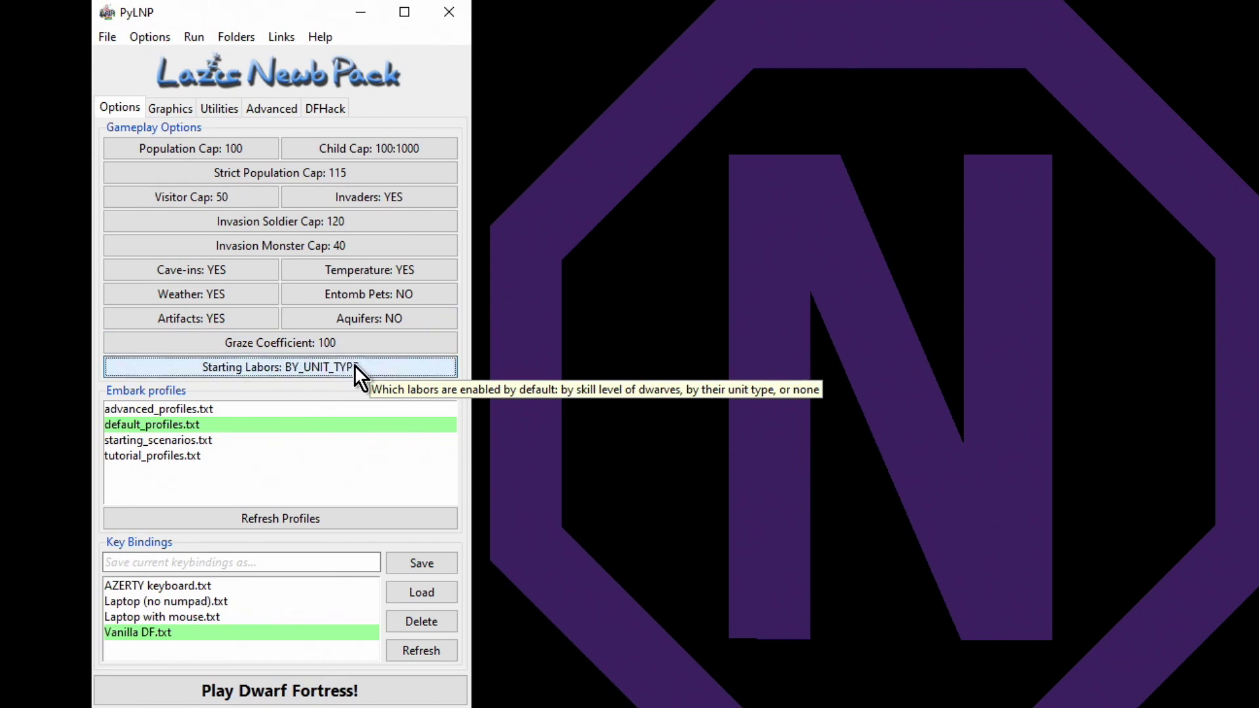
left_click(354, 364)
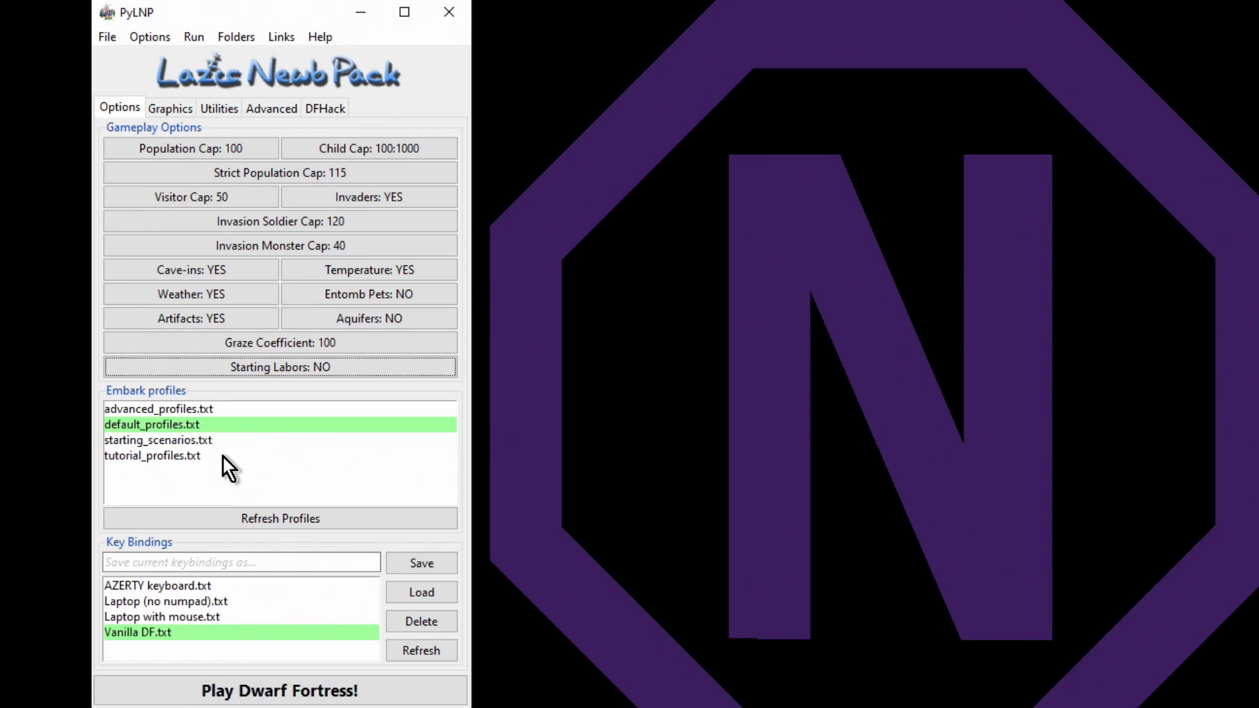
Review the available graphics packs and set the Soundsense utility to launch automatically with the game
left_click(173, 106)
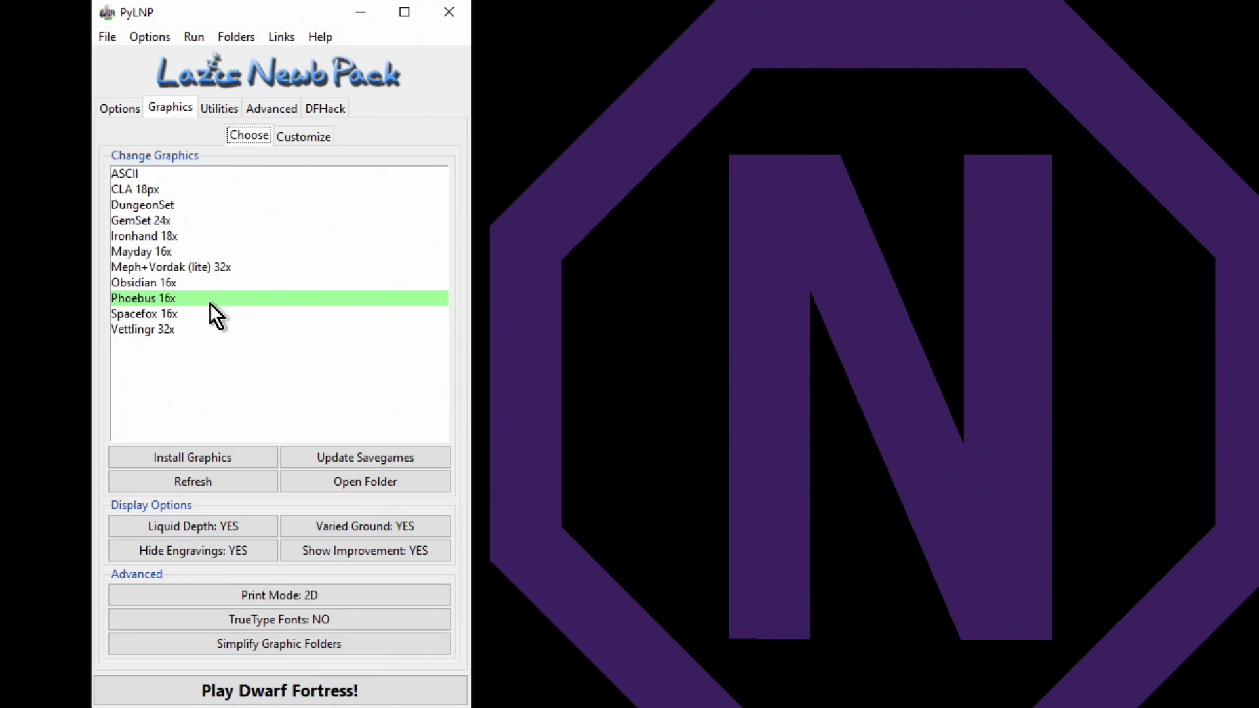
mouse_move(209, 303)
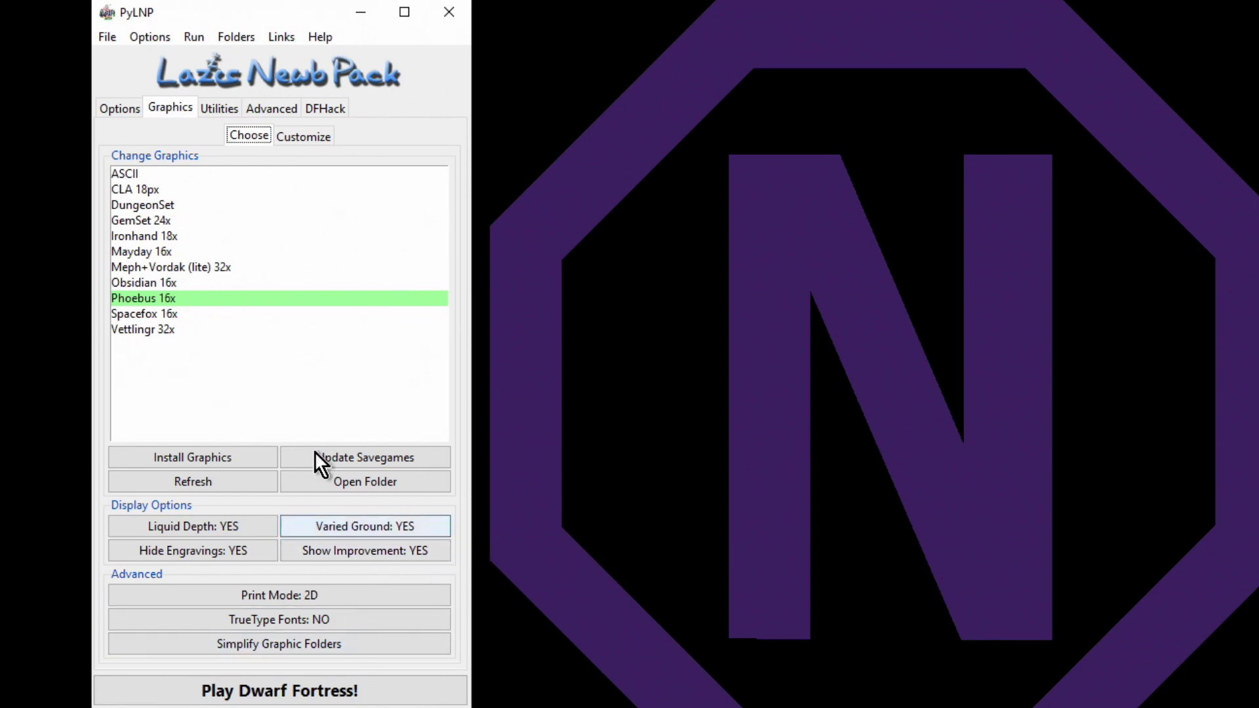
left_click(215, 109)
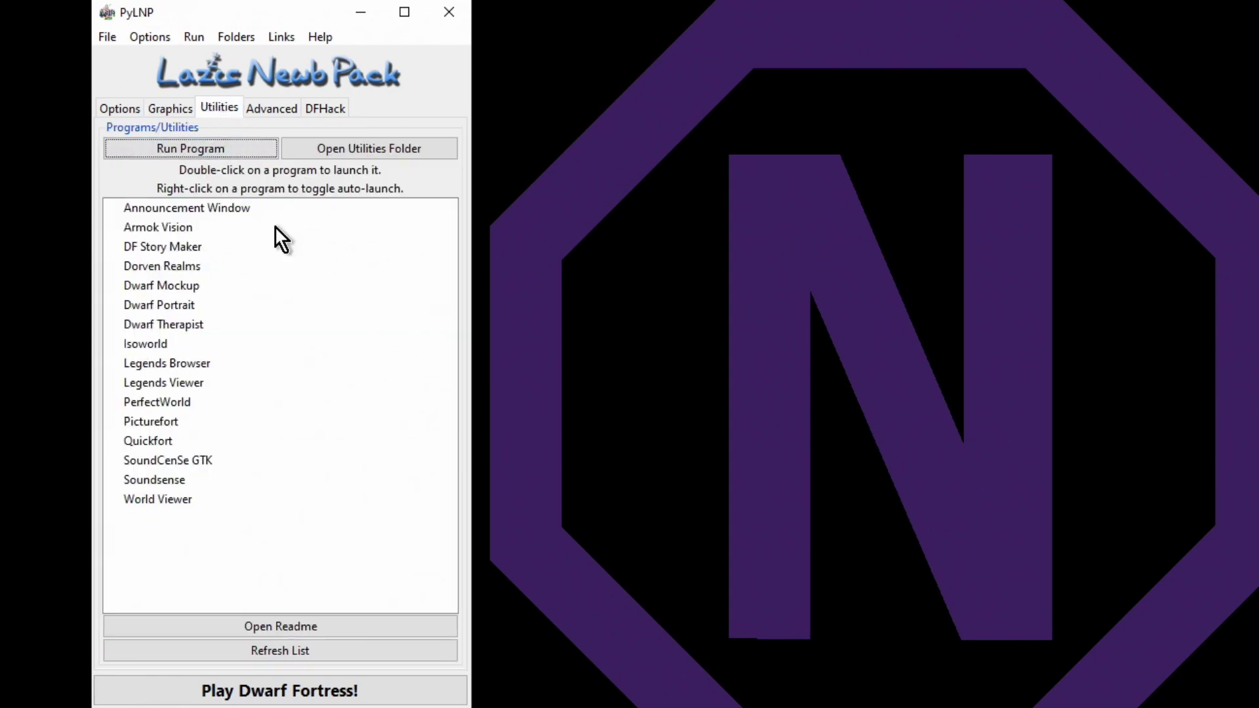
mouse_move(259, 244)
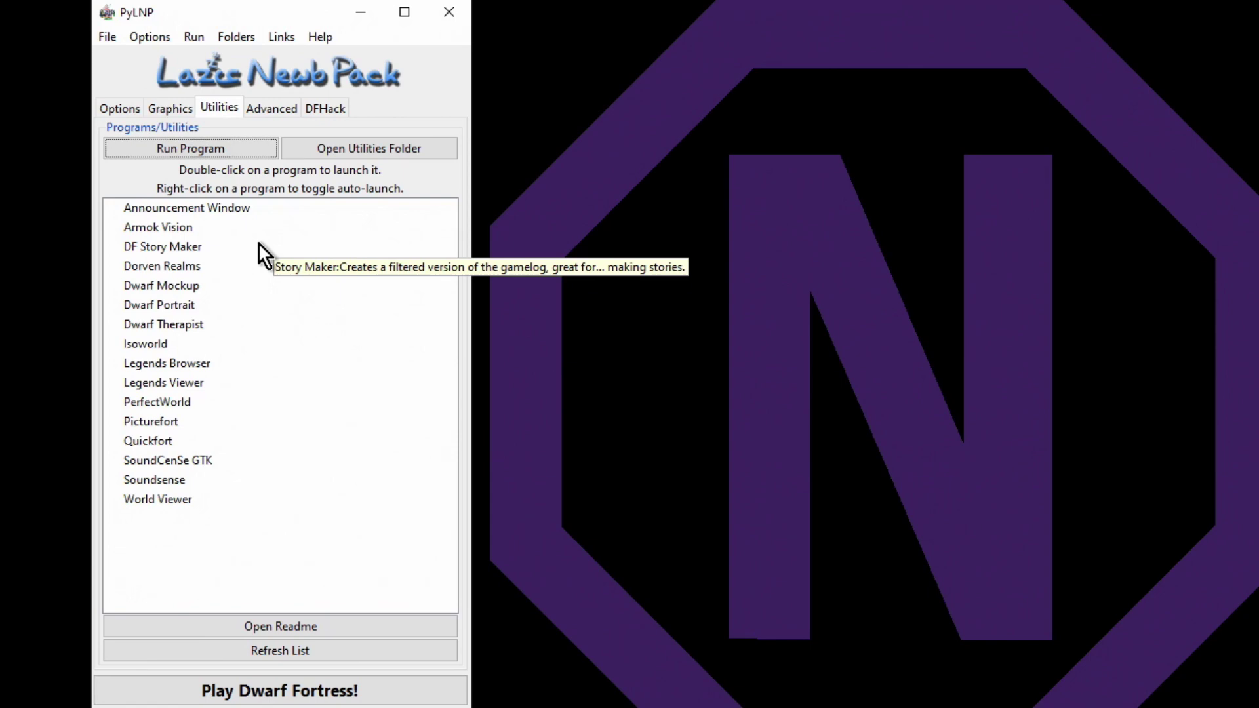
right_click(168, 482)
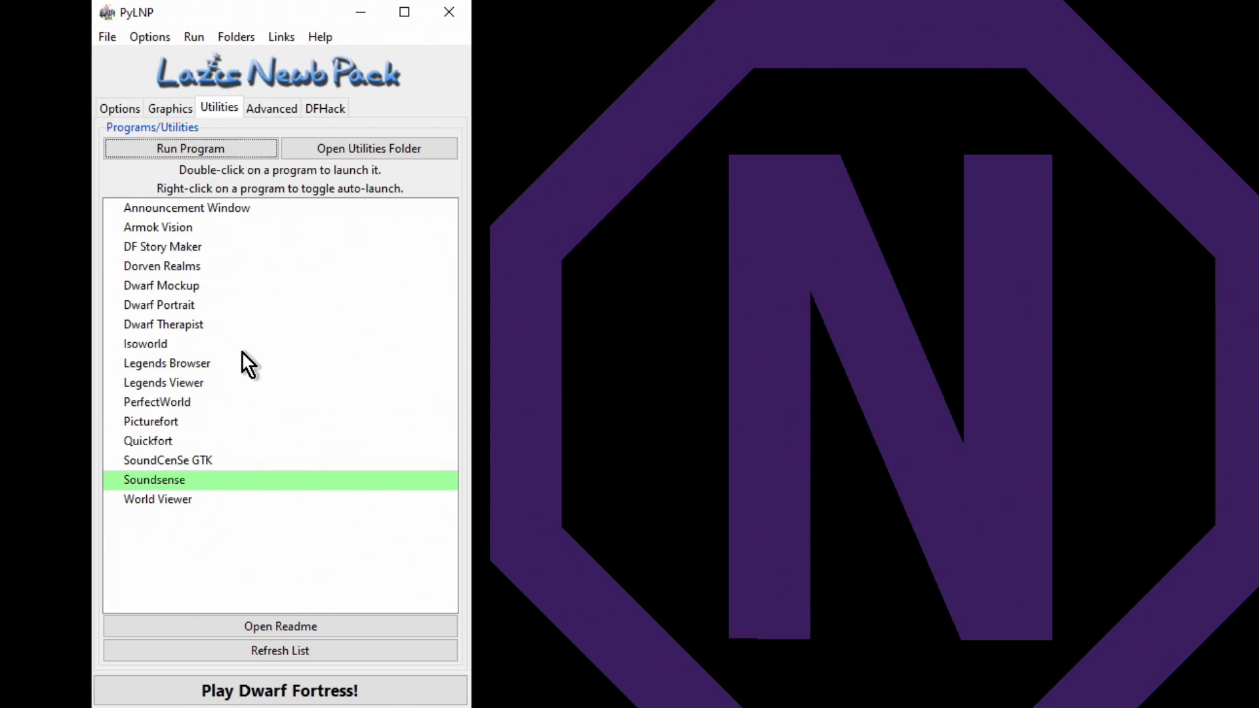
mouse_move(216, 323)
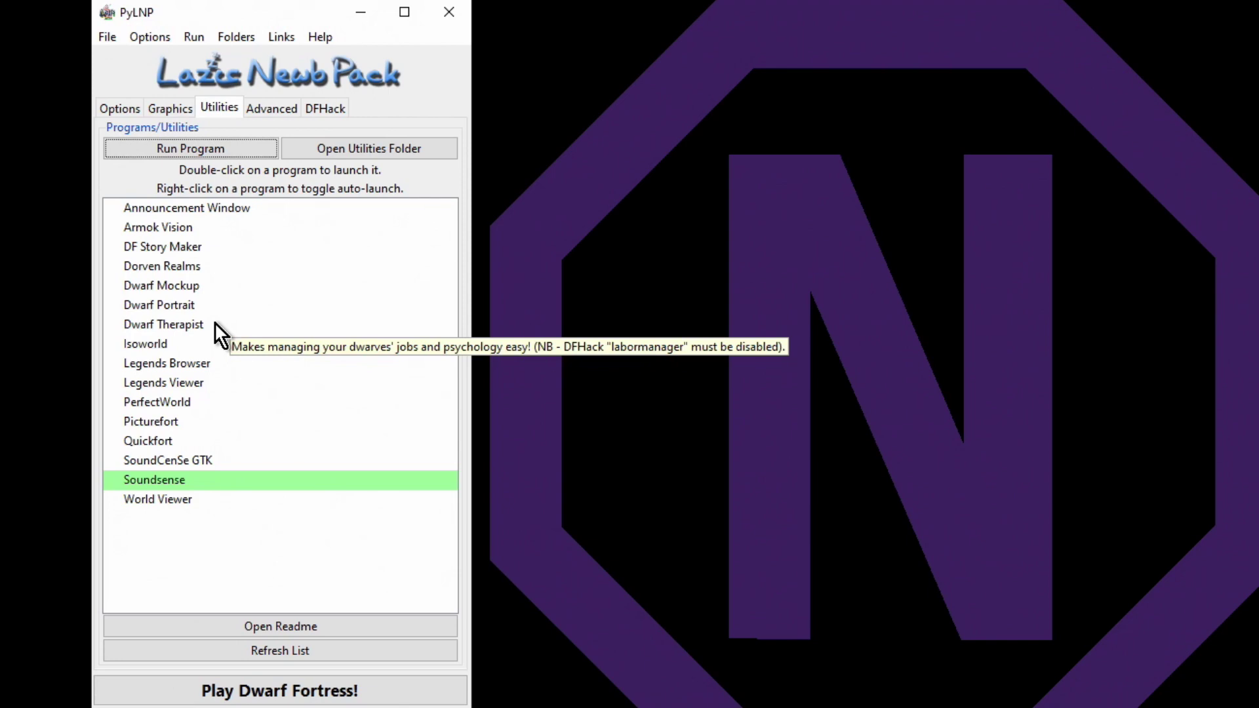
Turn off the game sound and intro movie, and cap the calculation rate at 30 FPS
left_click(270, 110)
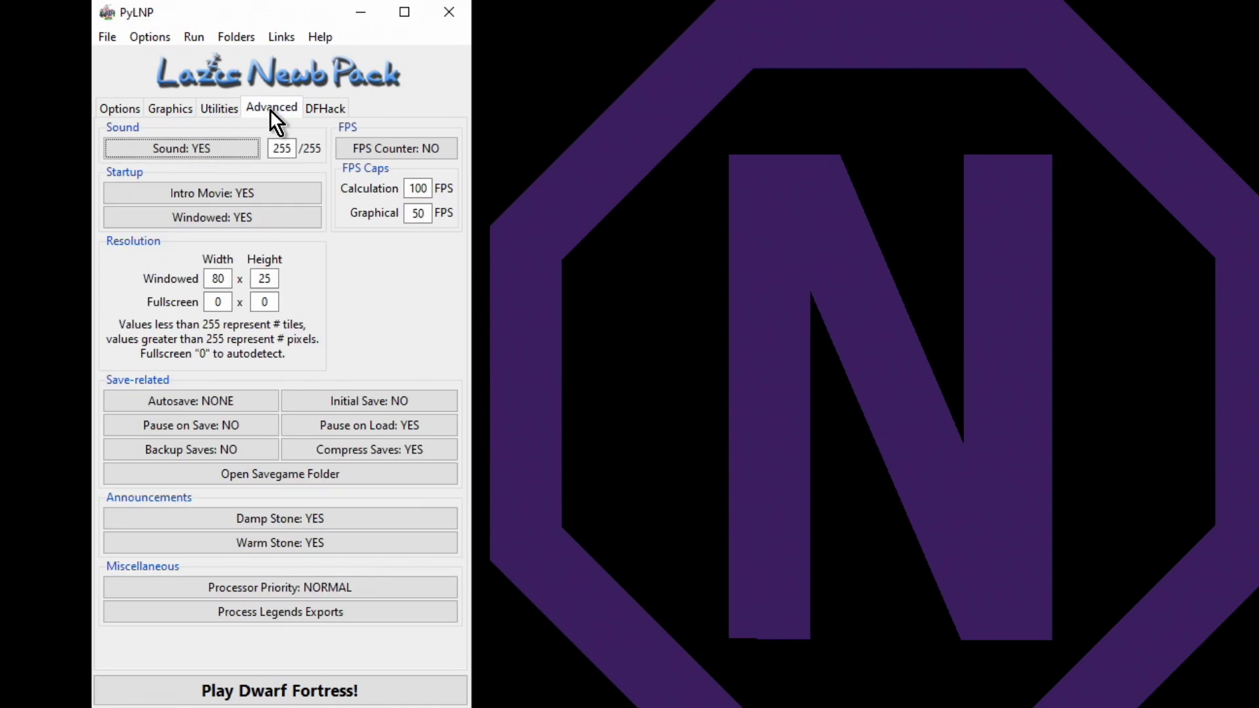
left_click(239, 149)
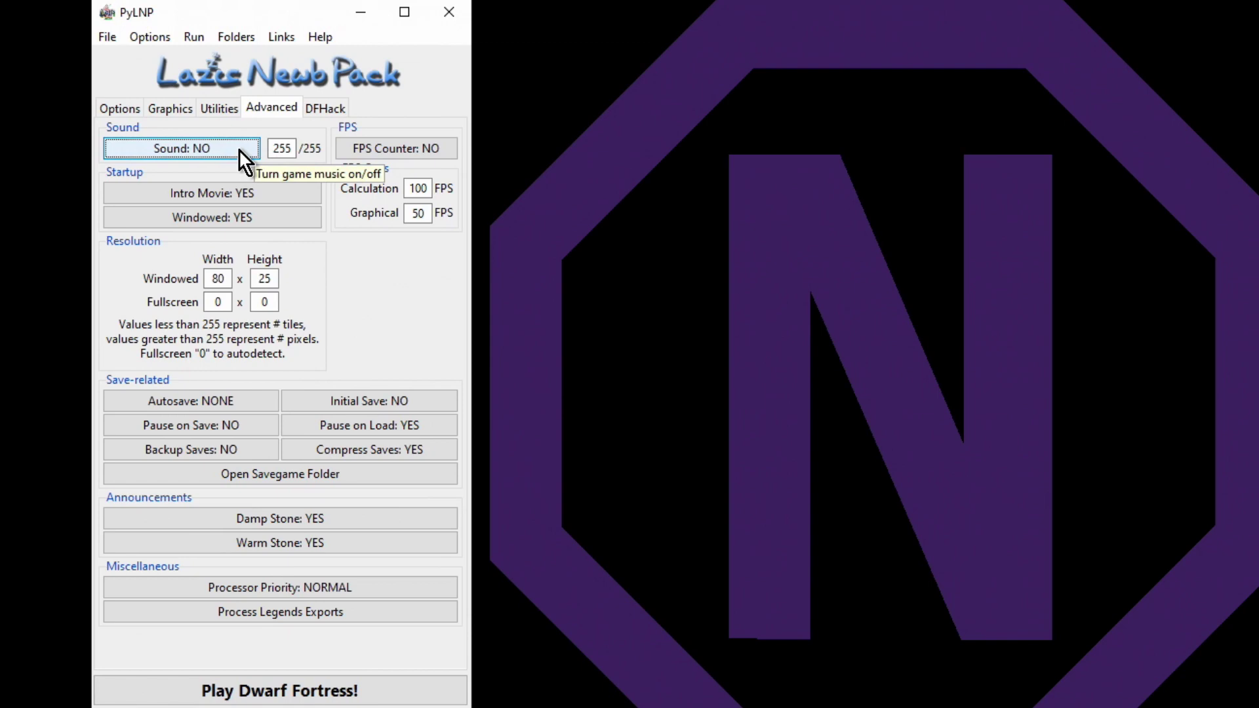
left_click(263, 196)
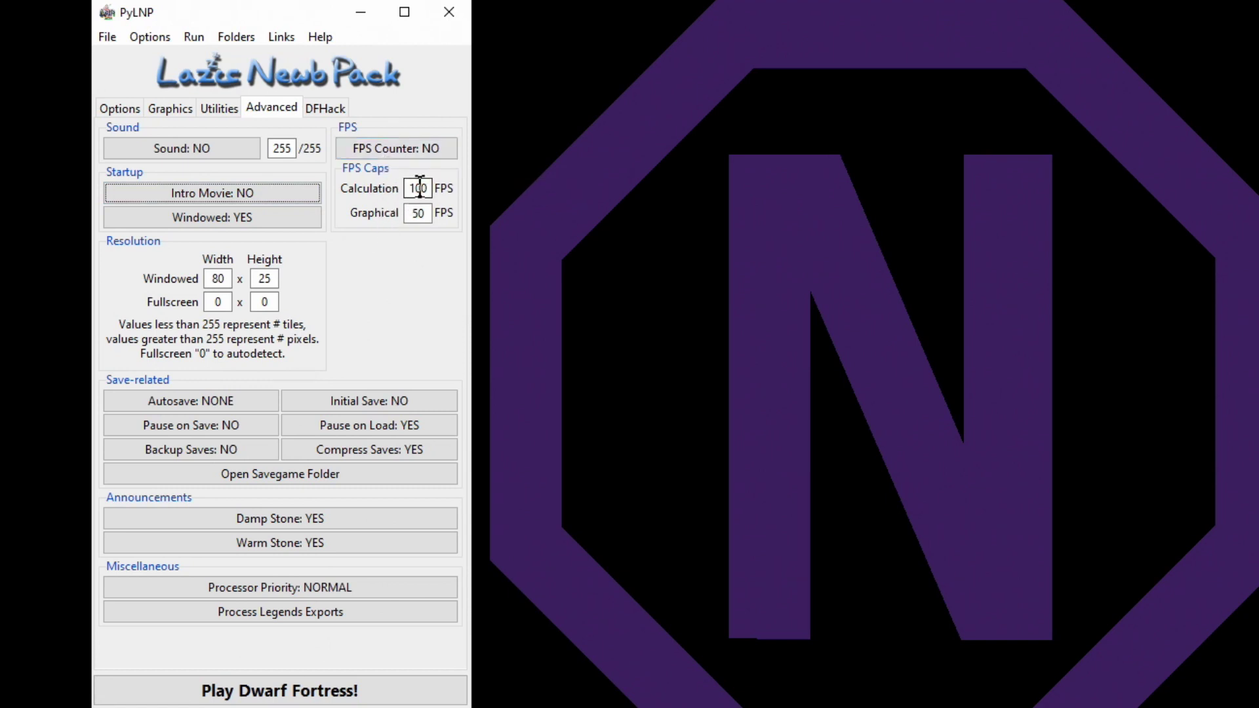
double_click(410, 188)
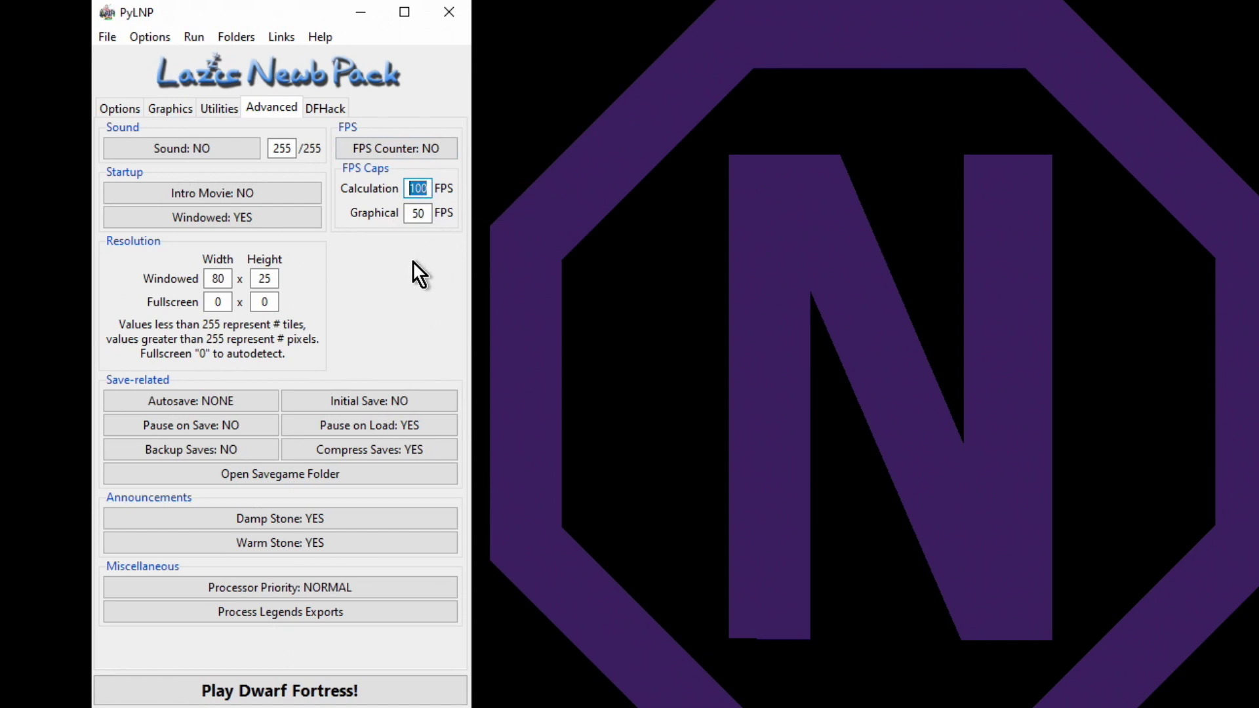
type("30")
Configure saving with seasonal autosave, initial save and backup saves enabled, and save compression disabled
left_click(243, 404)
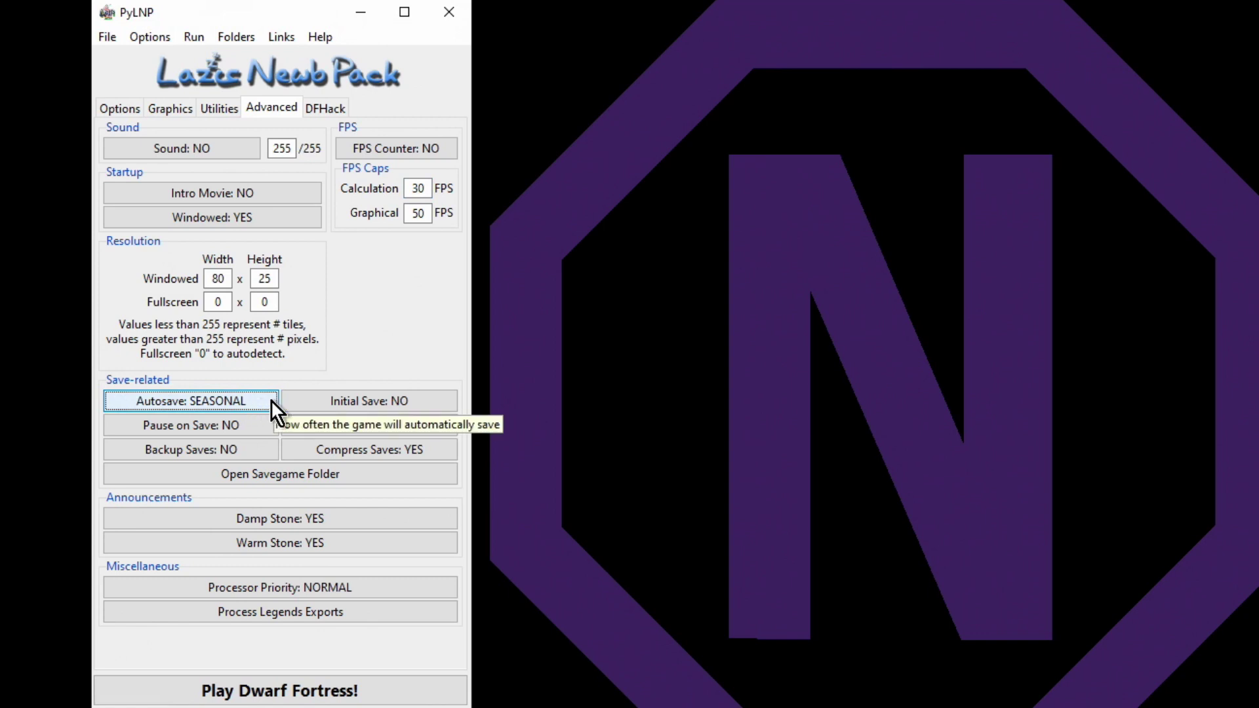
left_click(412, 403)
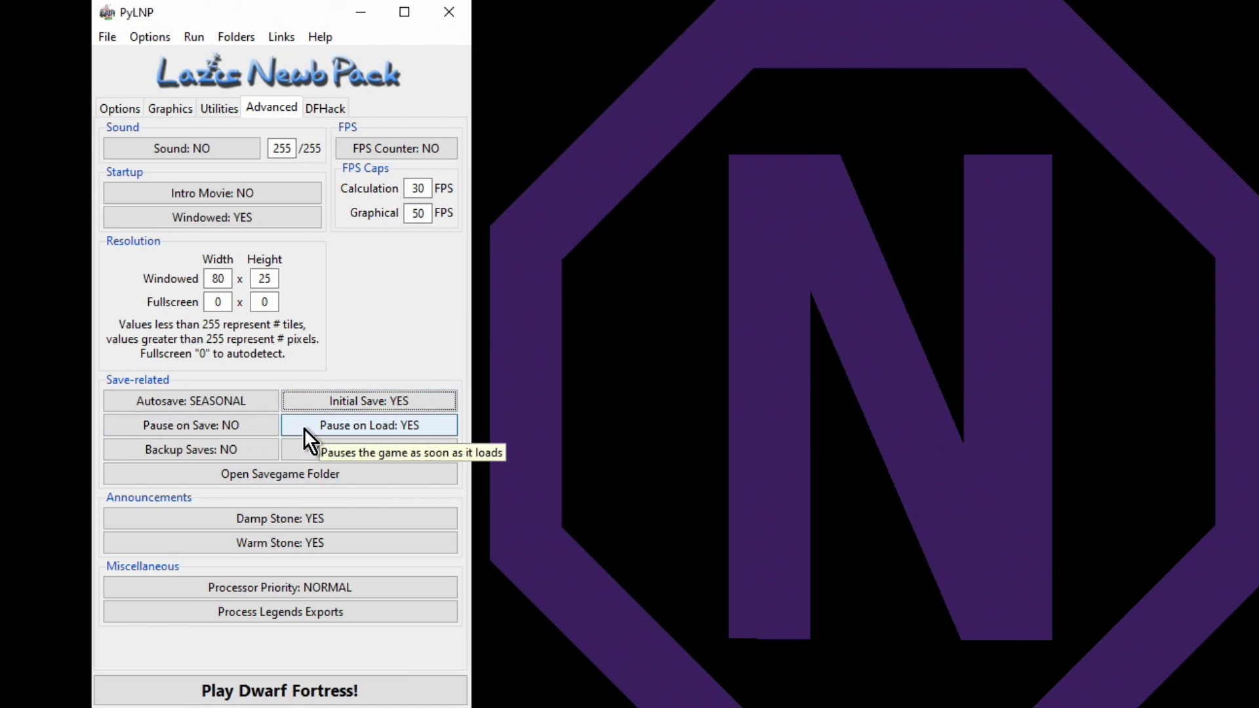
left_click(245, 451)
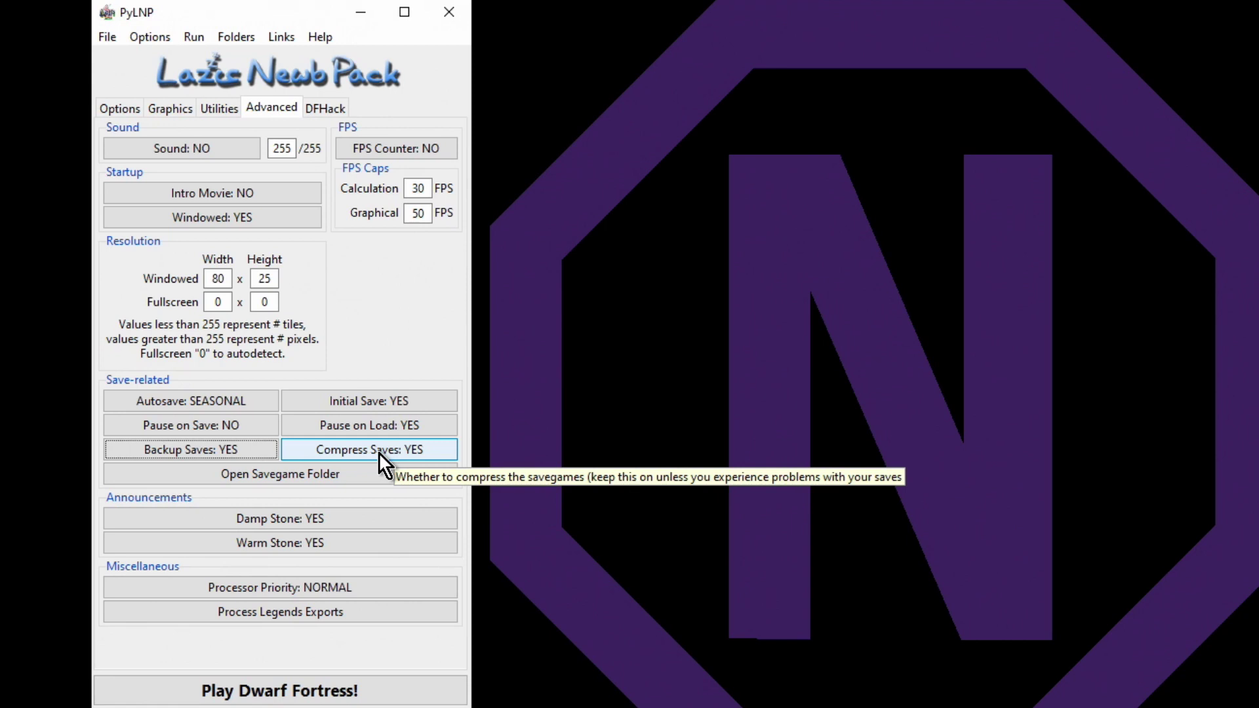
left_click(378, 451)
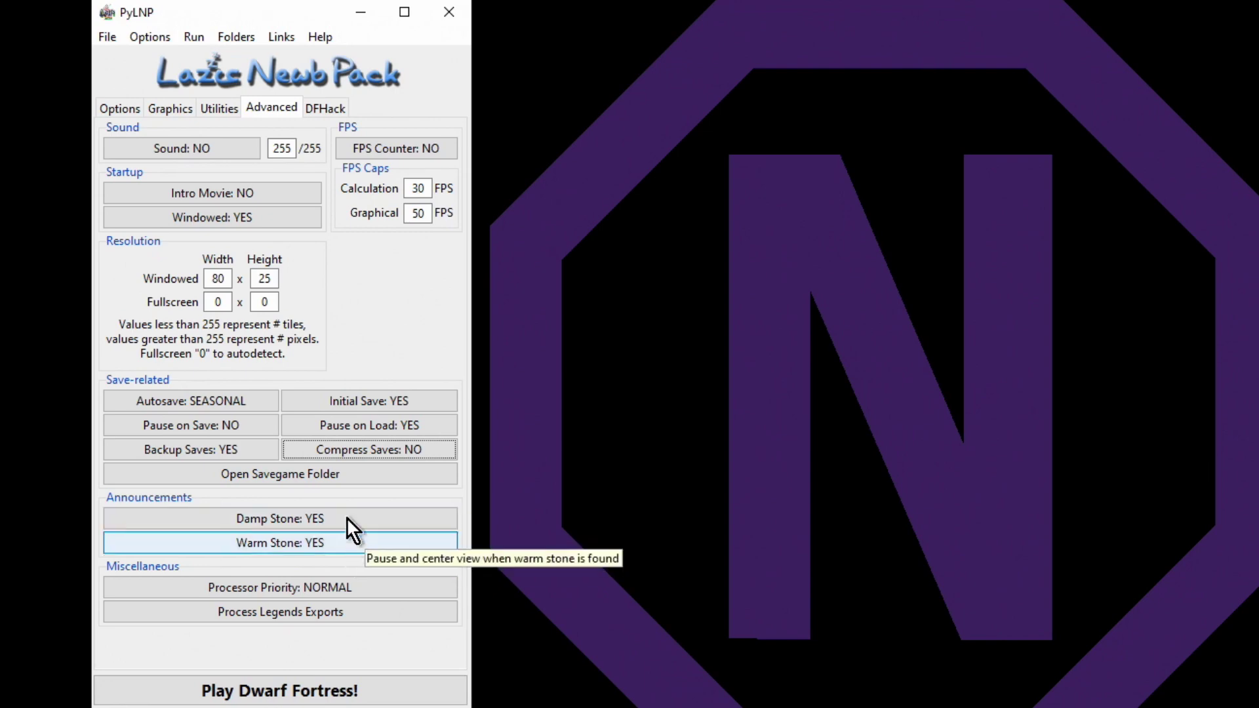
Enable DFHack and activate its Enhanced Gameplay and Other Automation plugins hacks
left_click(324, 108)
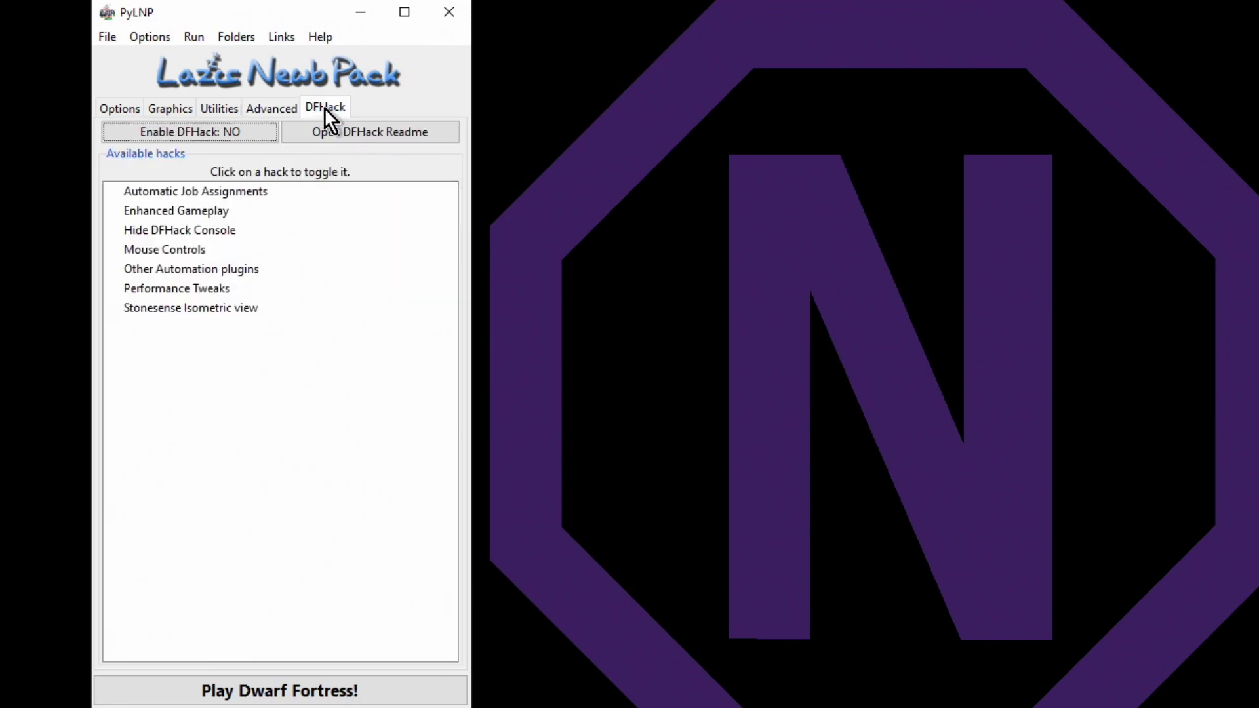
left_click(205, 133)
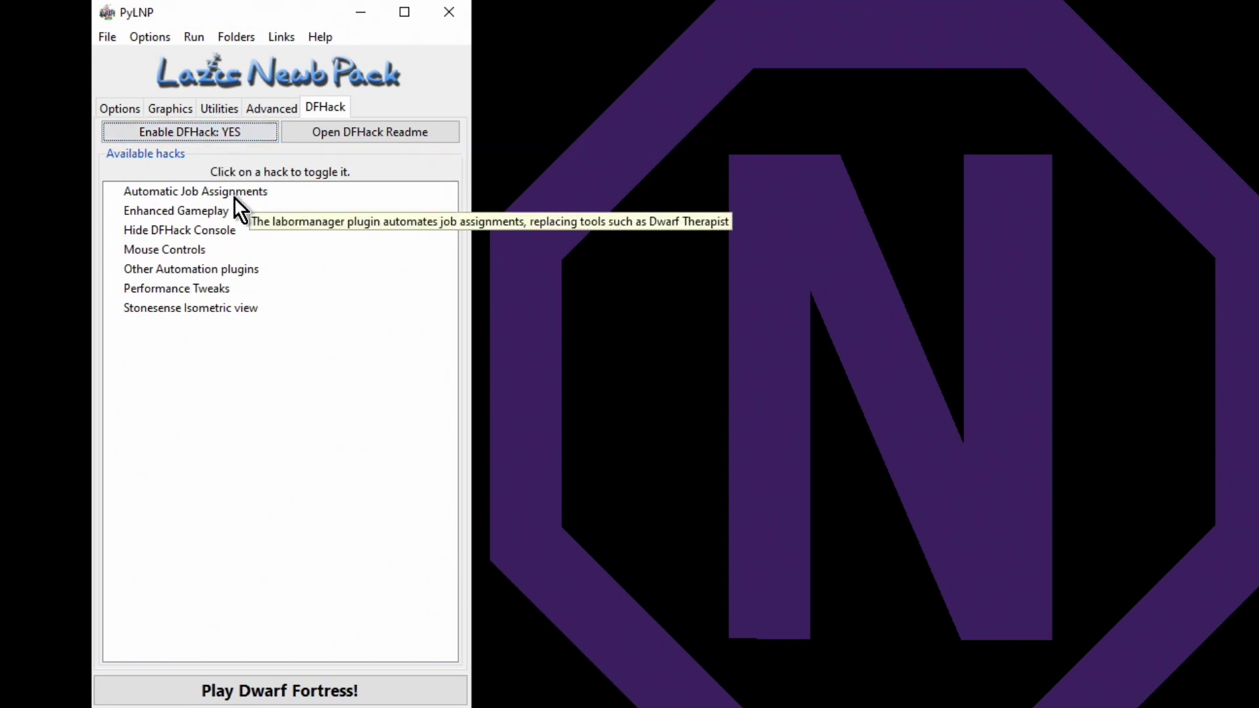
left_click(203, 212)
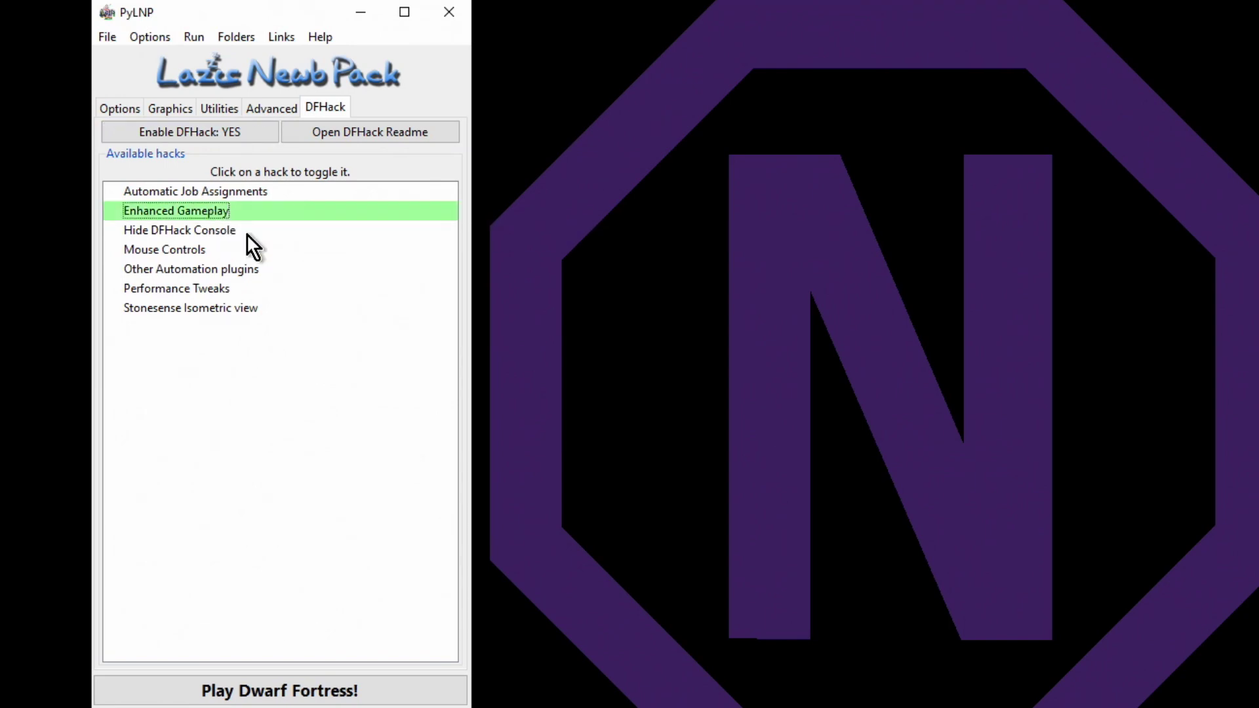
mouse_move(167, 251)
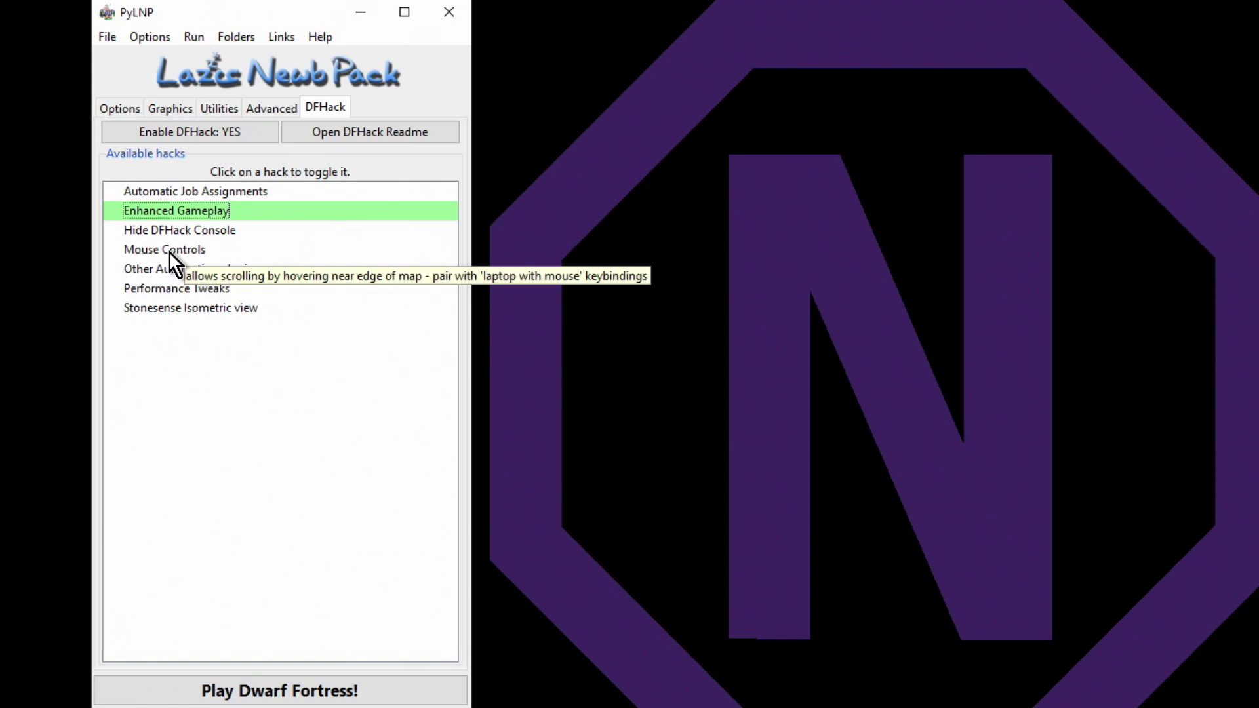
left_click(184, 270)
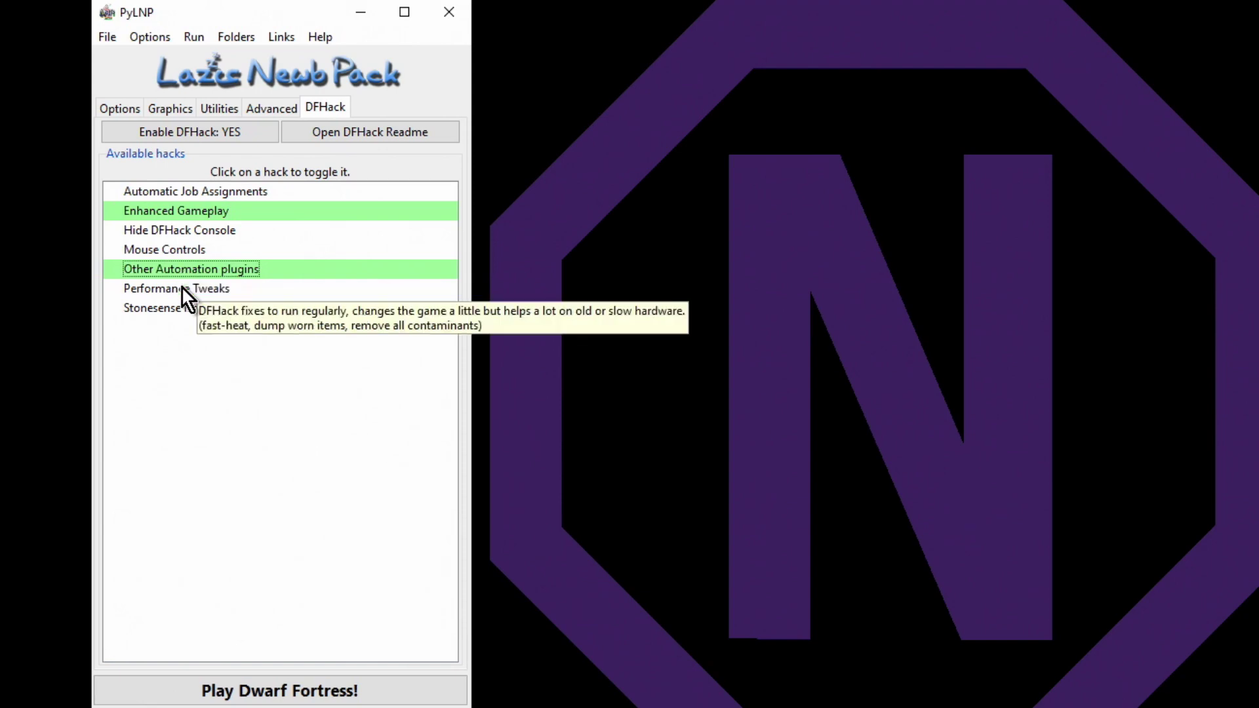
left_click(176, 290)
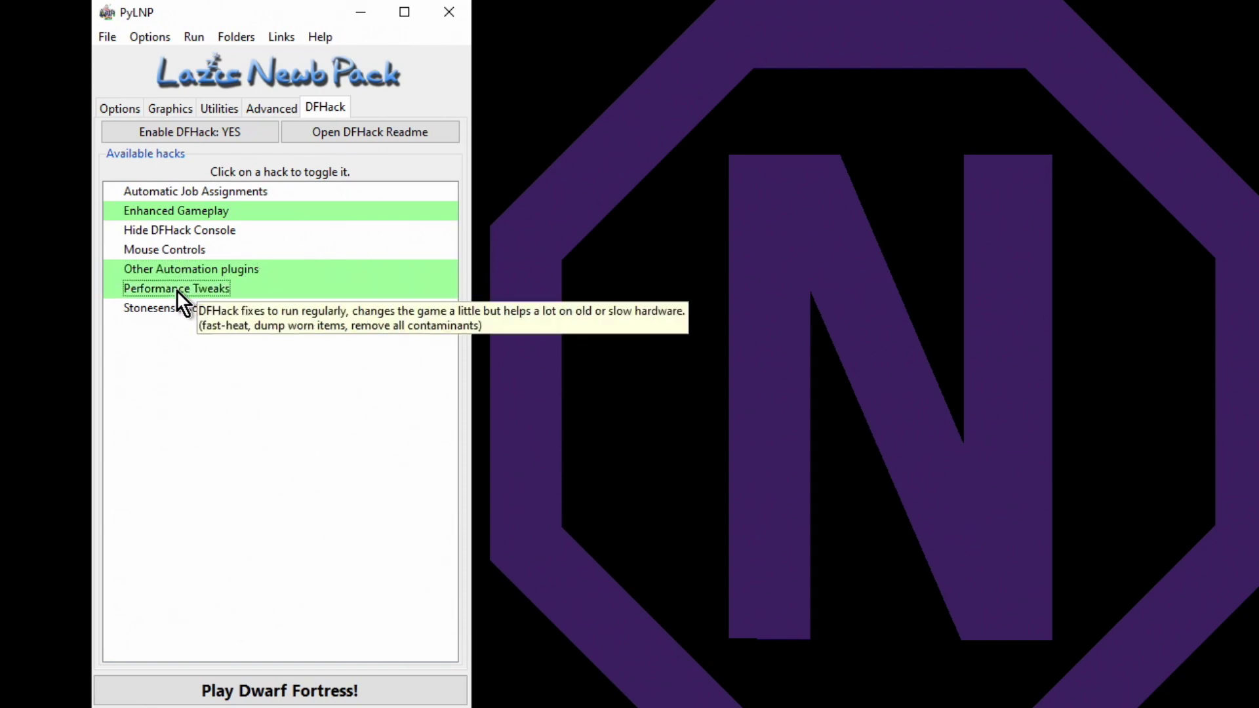
left_click(176, 291)
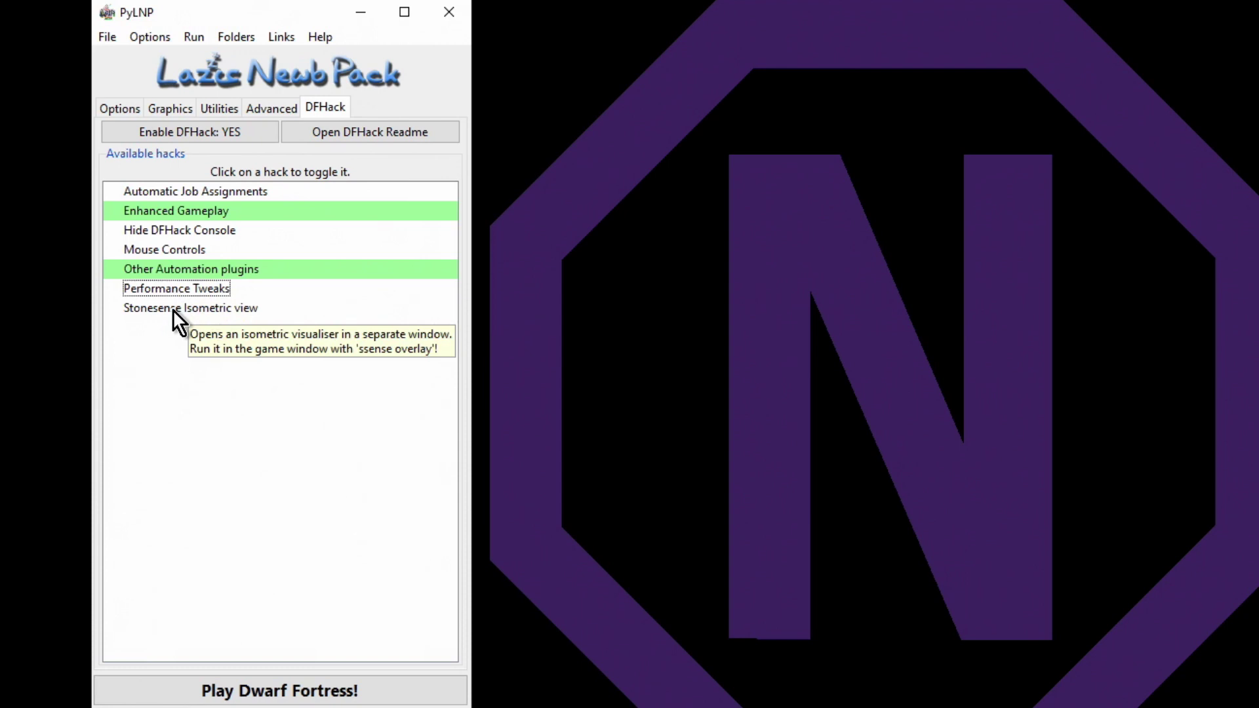
mouse_move(354, 288)
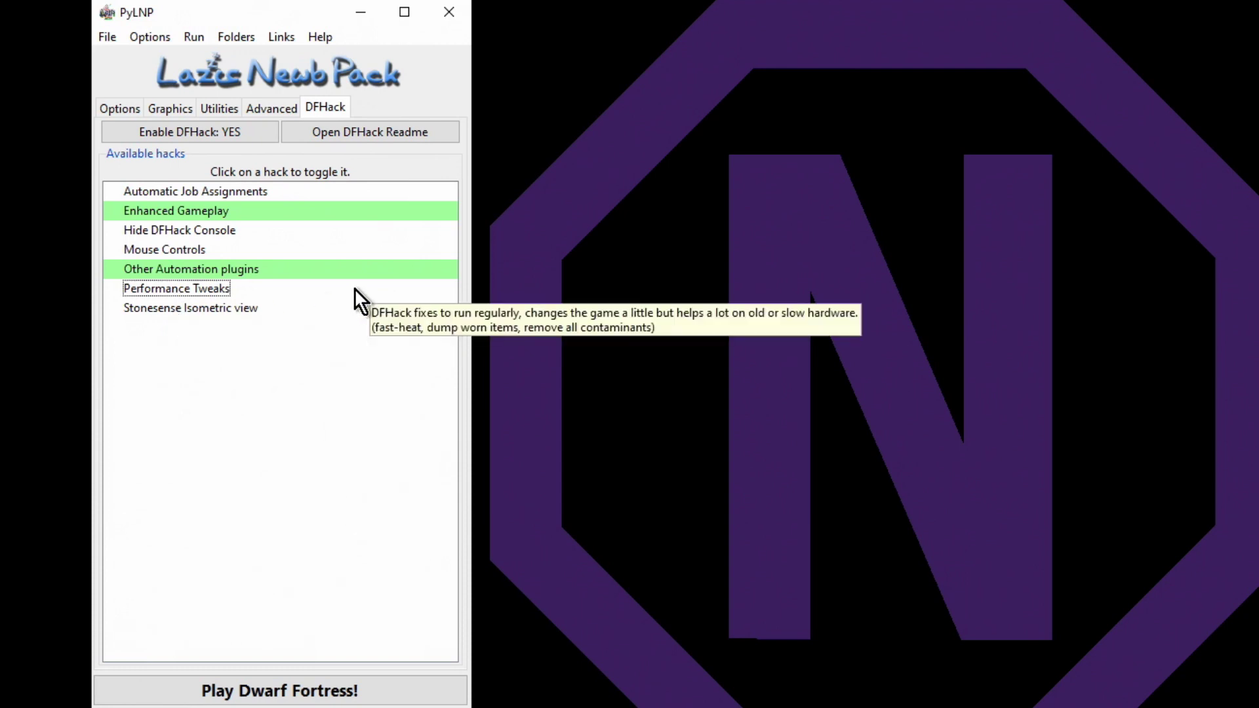
Launch Dwarf Fortress with the configured settings and minimize the SoundSense window
left_click(273, 679)
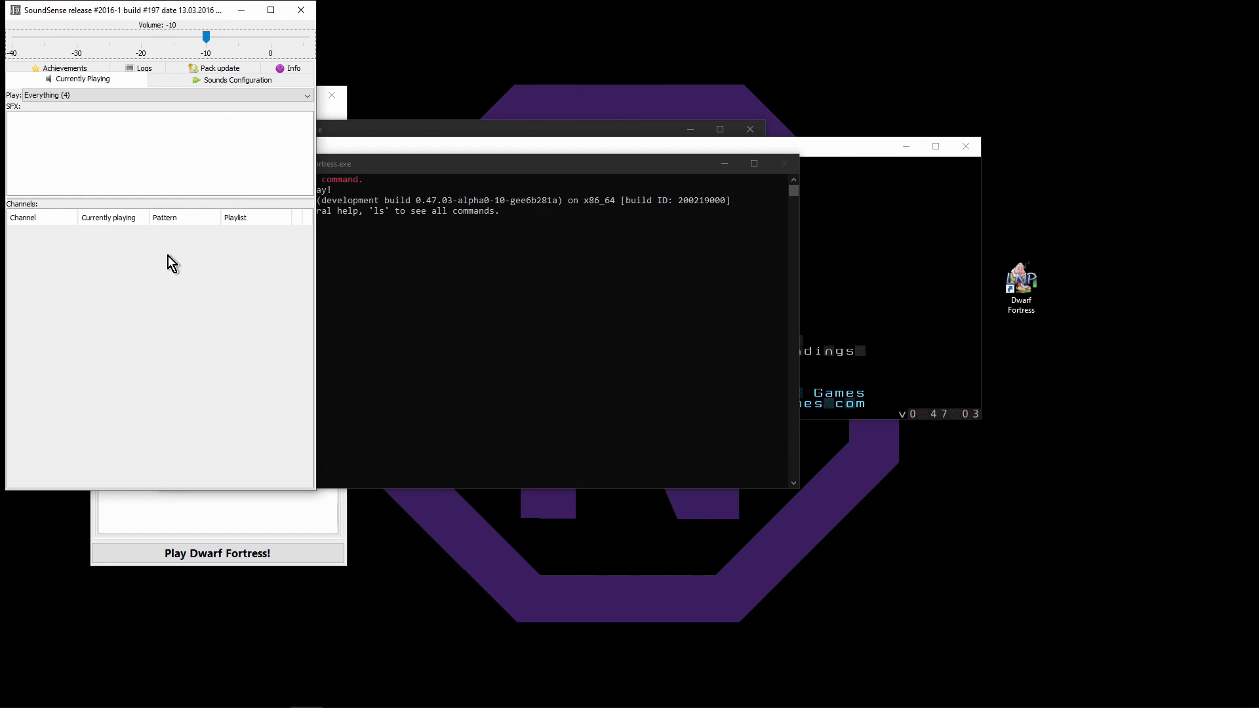
left_click(241, 10)
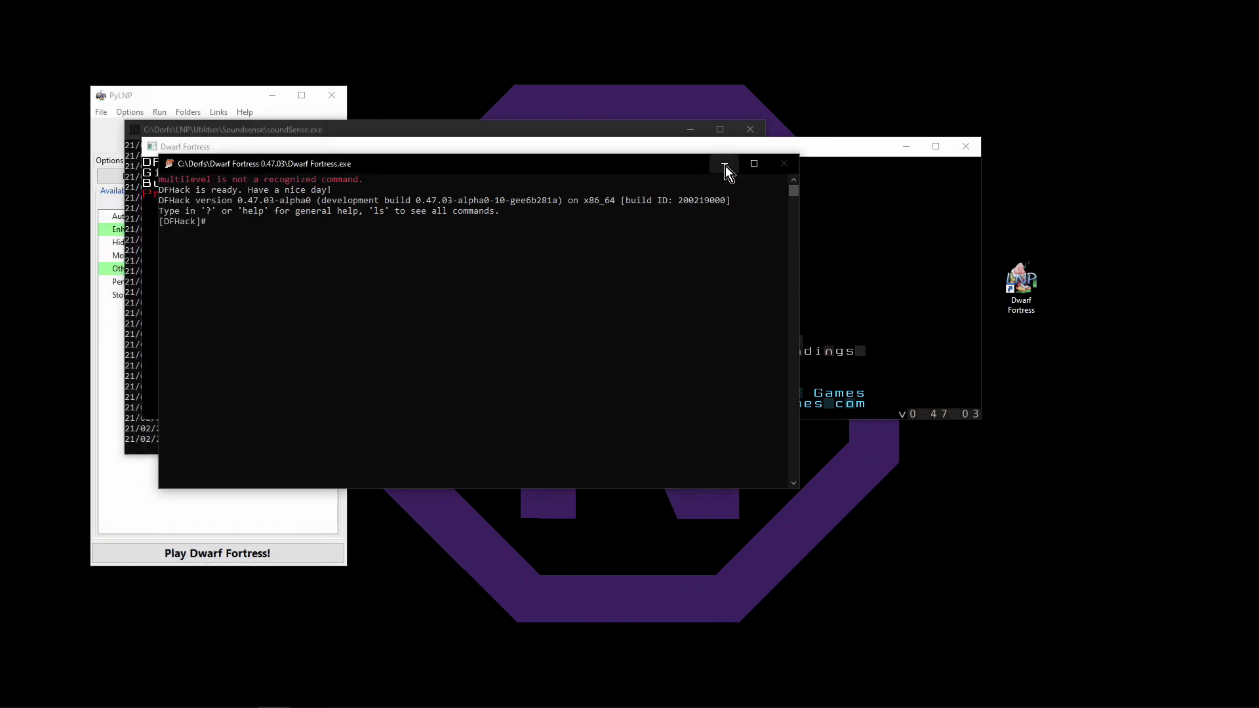
Move the DFHack console clear of the game window into the desktop's upper-right corner and shrink it
left_click_drag(455, 168, 911, 13)
left_click_drag(615, 95, 1037, 102)
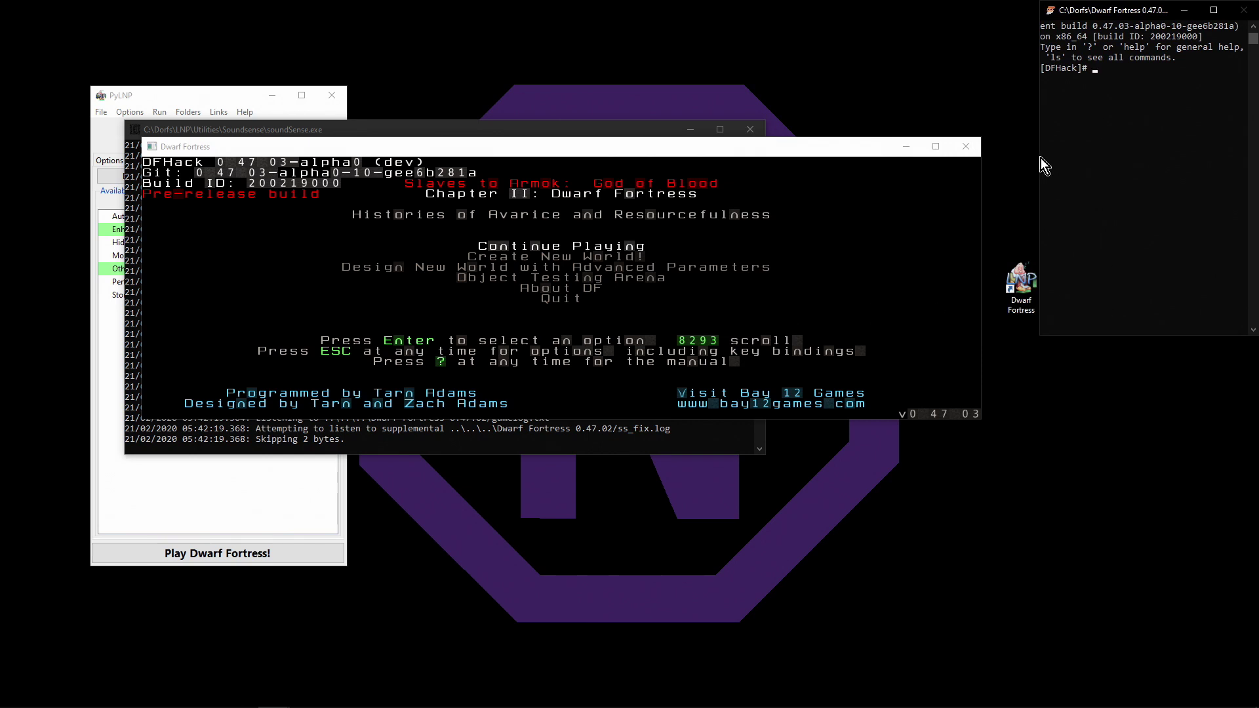
Narrow the DFHack console further from its inner edge and minimize the SoundSense console window
left_click_drag(1039, 159, 1070, 158)
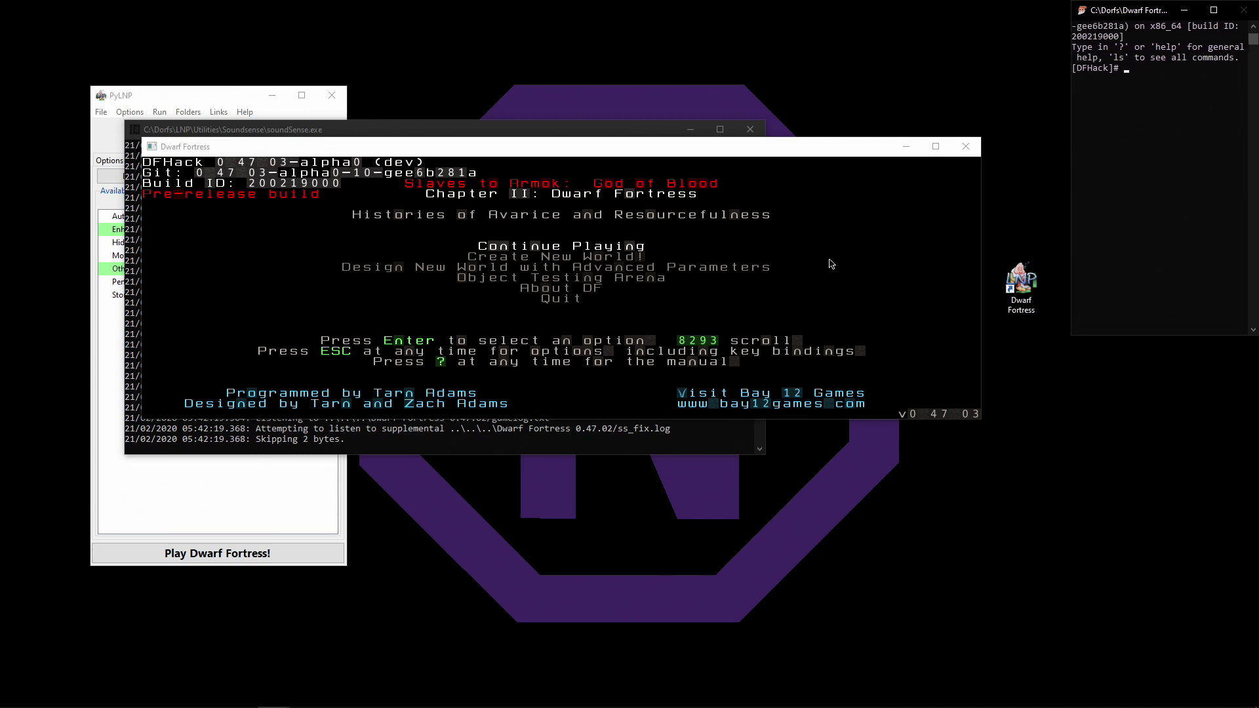
left_click(603, 131)
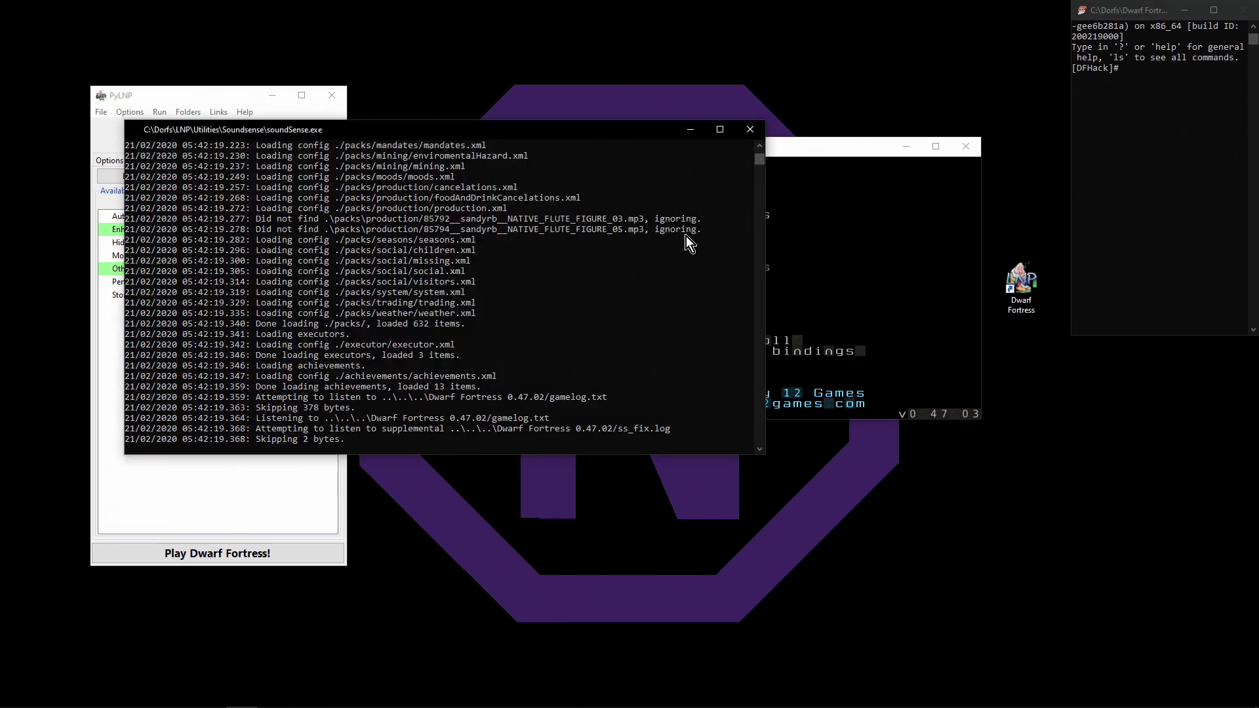
left_click(691, 133)
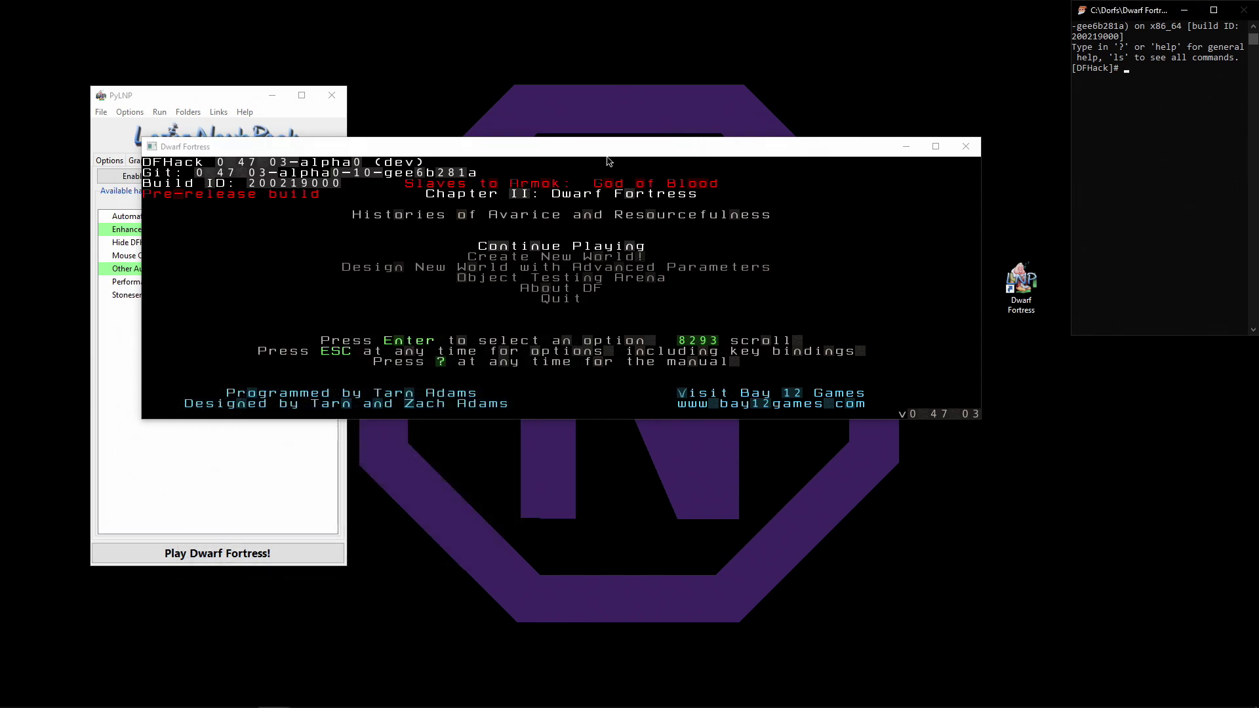
Move the game window to the desktop's upper-left corner and enlarge it beside the DFHack console, extending the console to the same height
left_click_drag(604, 152, 465, 15)
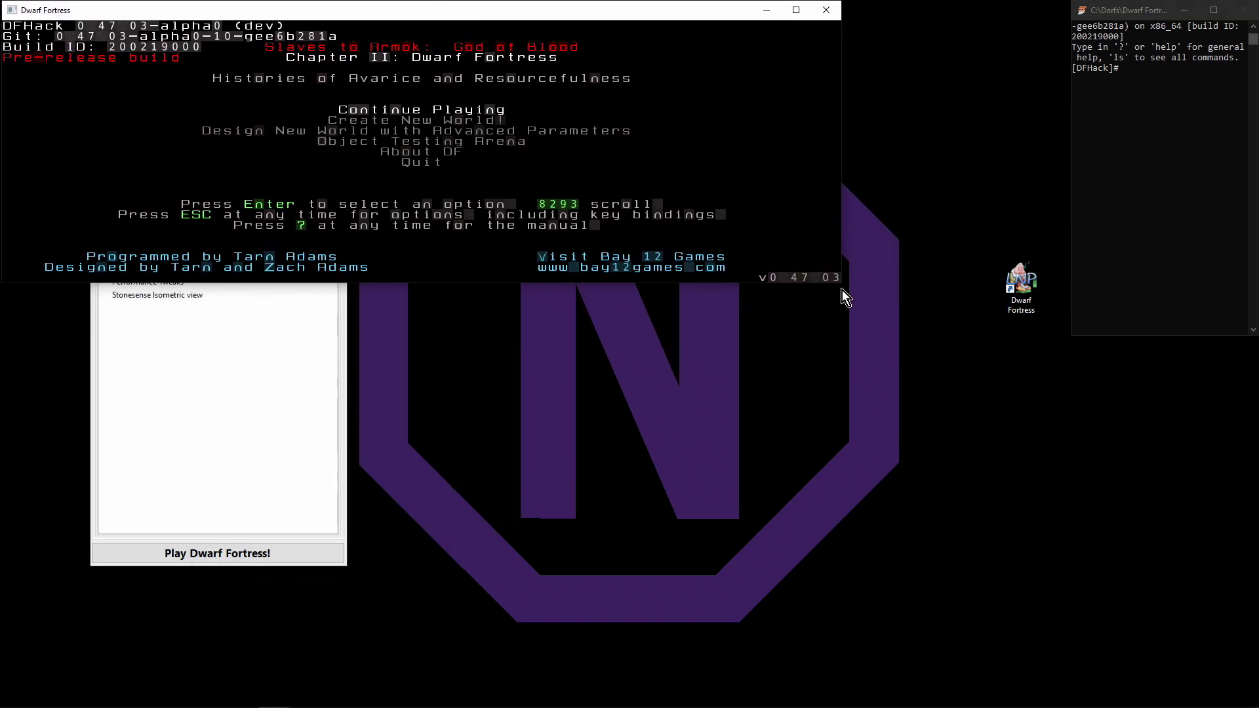
left_click_drag(842, 286, 1065, 686)
left_click_drag(1136, 339, 1156, 684)
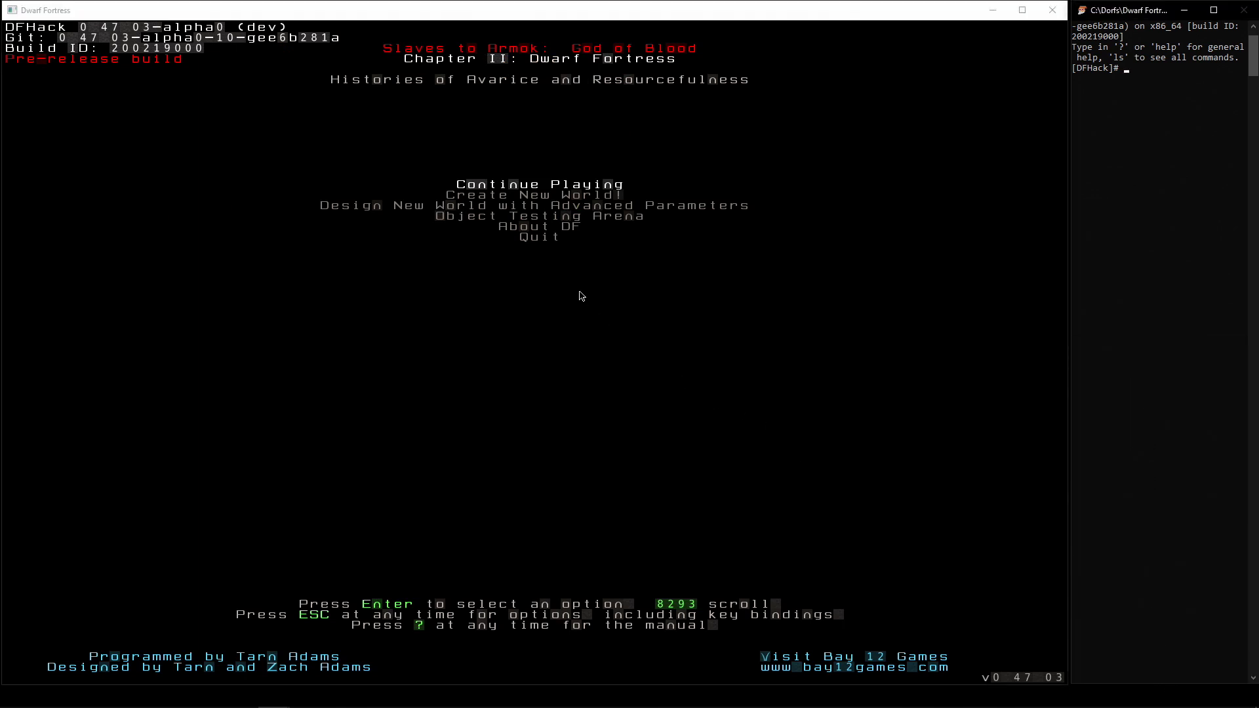
Start creating a new world from the game's title screen and dismiss the alpha welcome notice
left_click(595, 307)
key("Down")
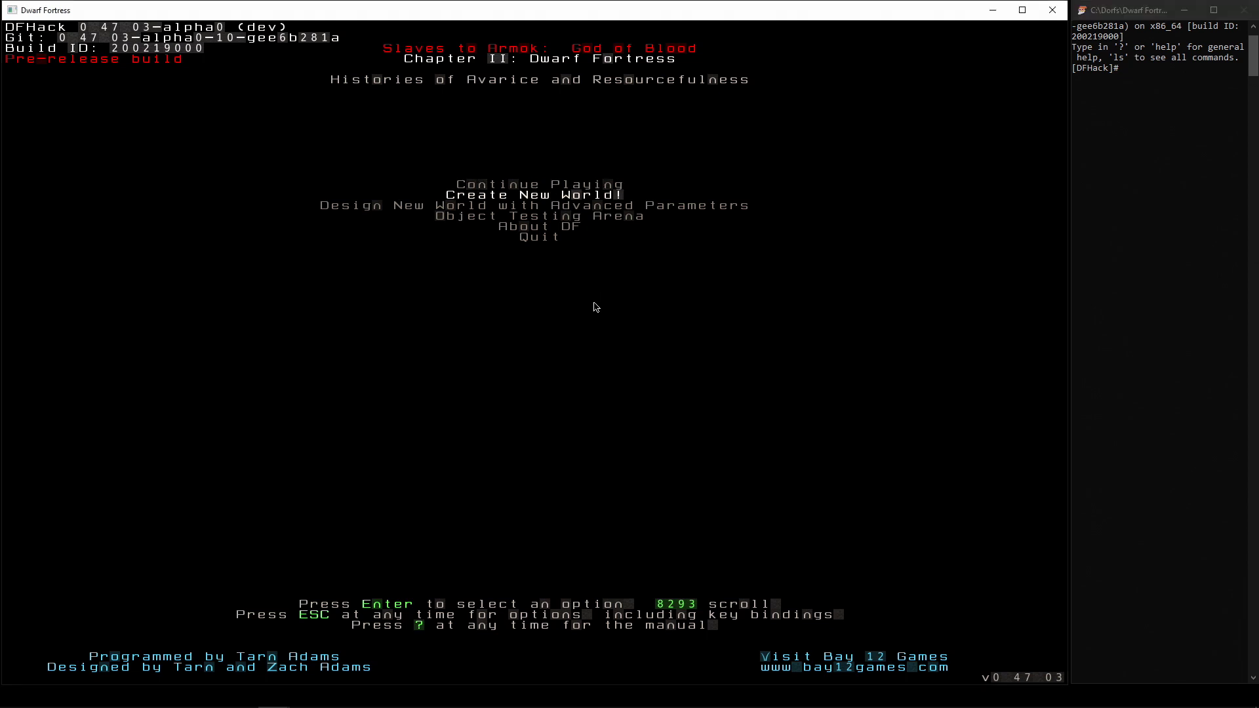
key("Return")
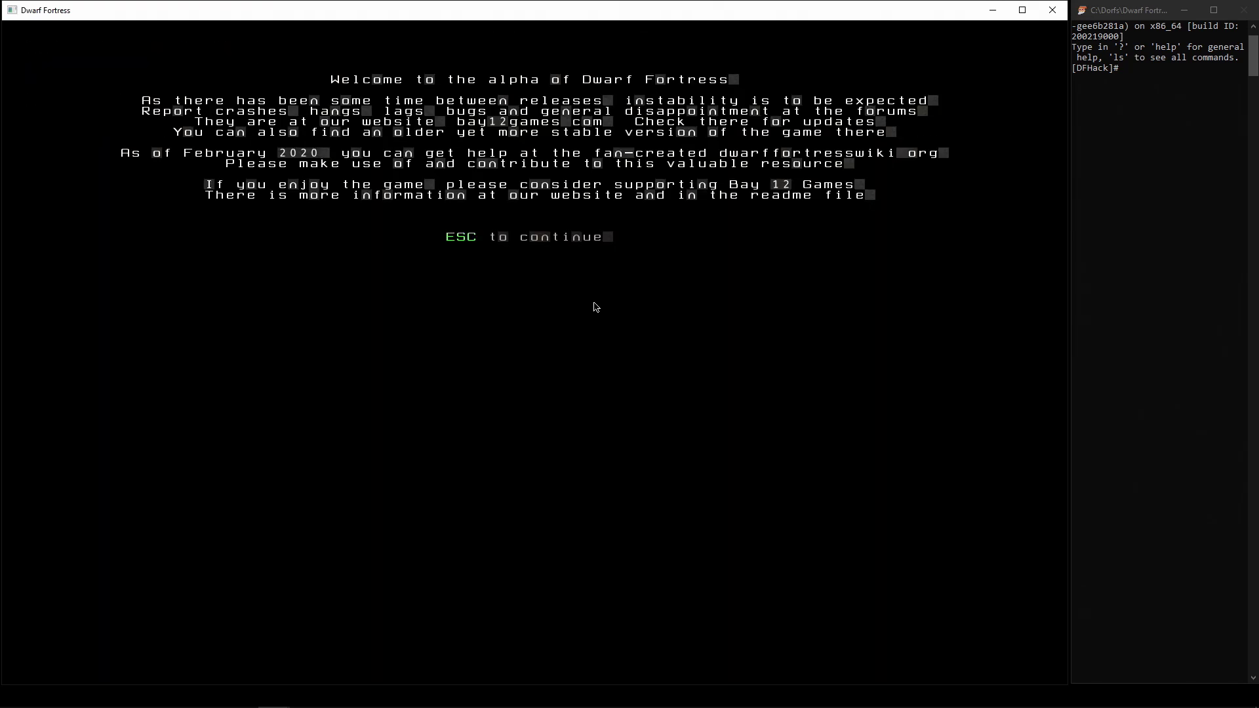
key("Escape")
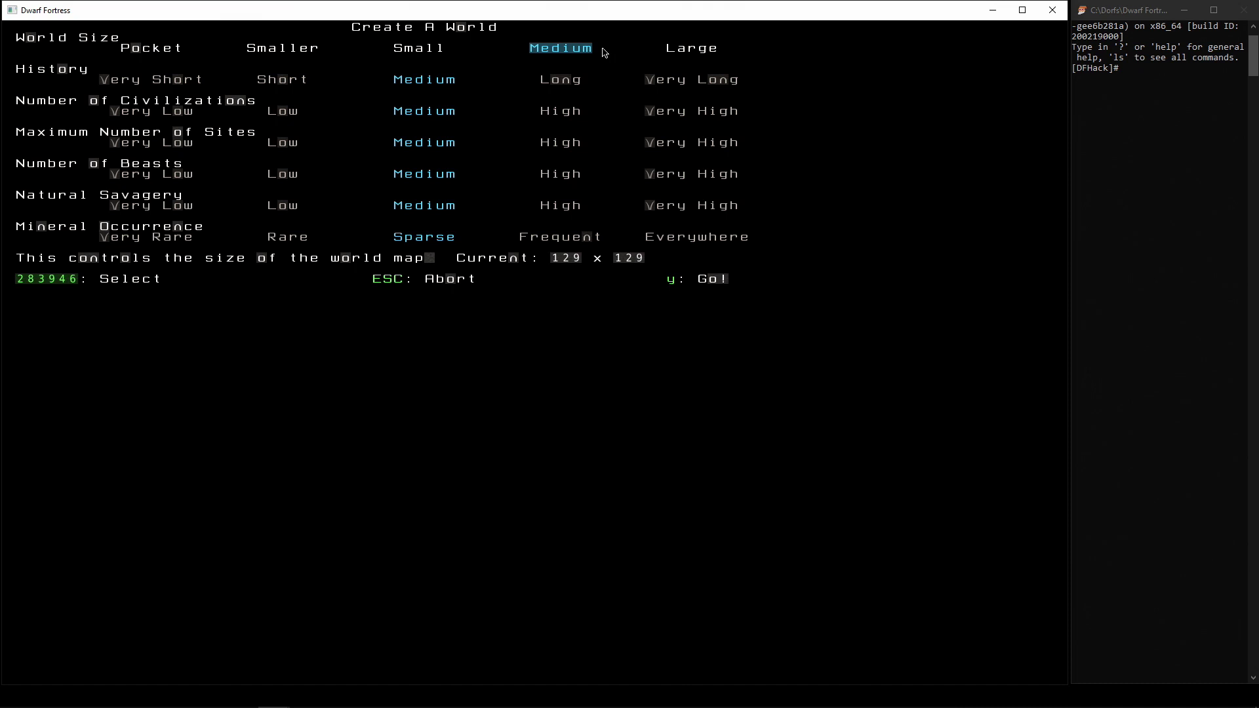
Set the new world's natural savagery to Low and its mineral occurrence to Frequent
key("Down")
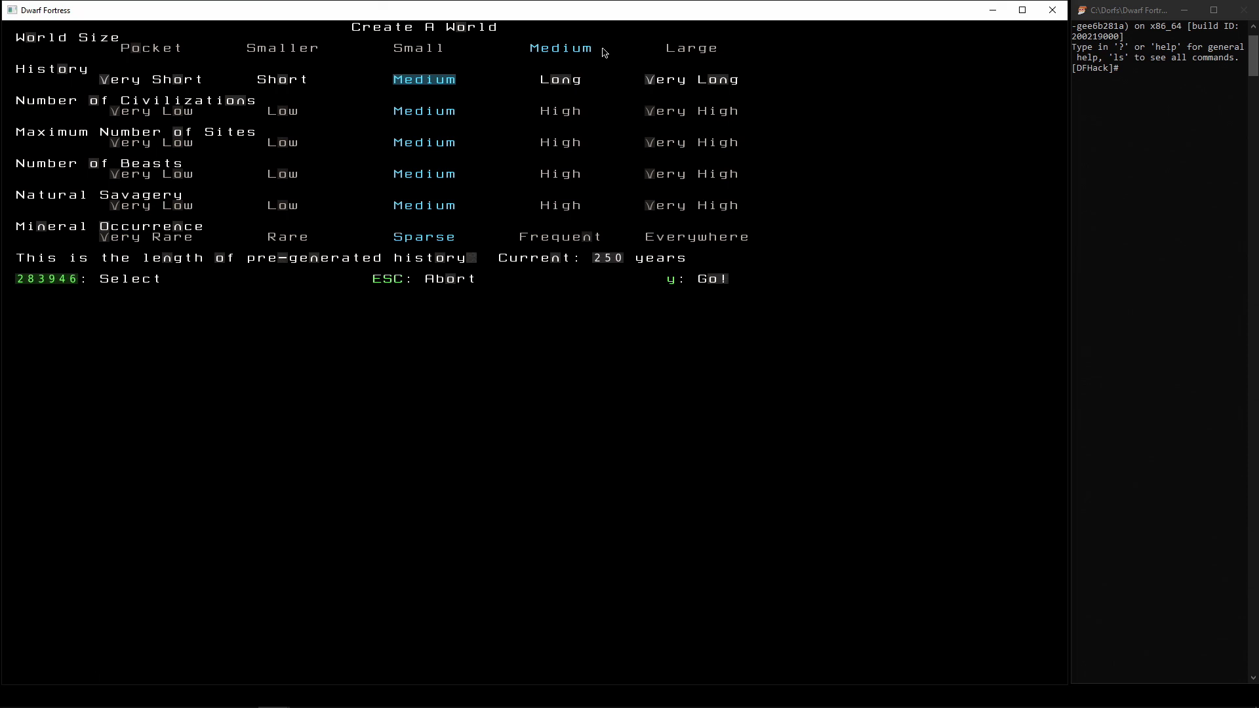
key("Down")
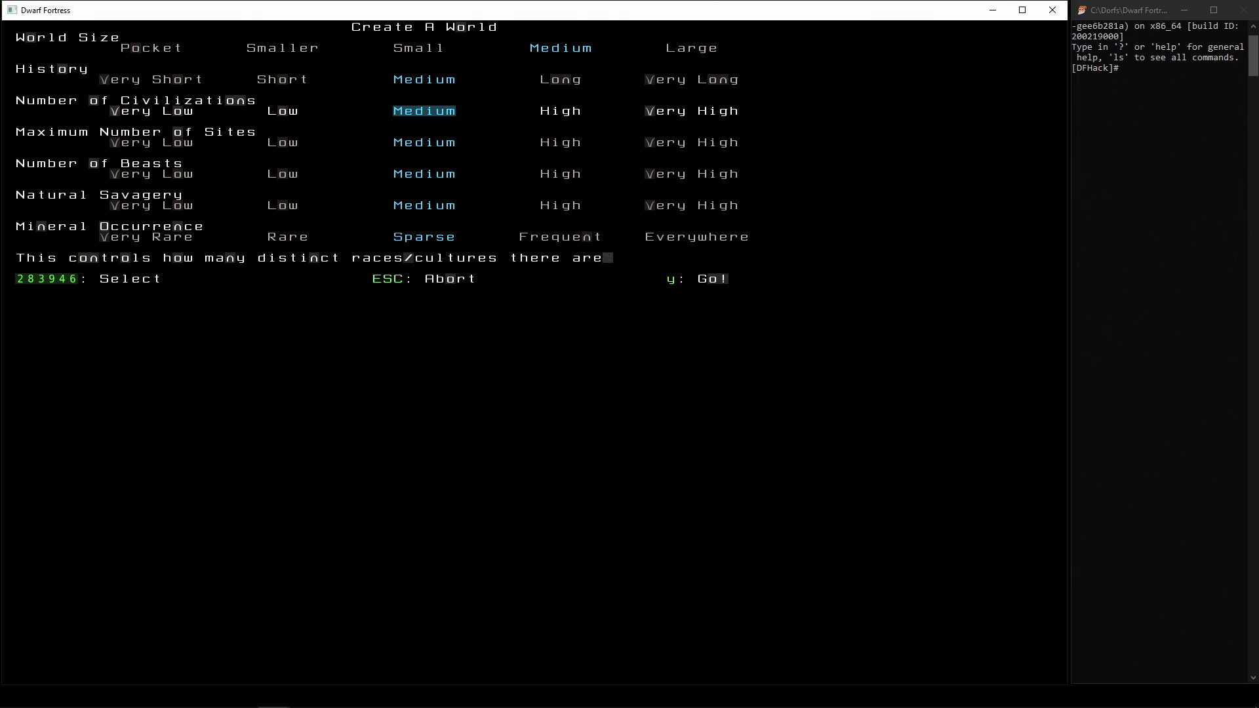
key("Down")
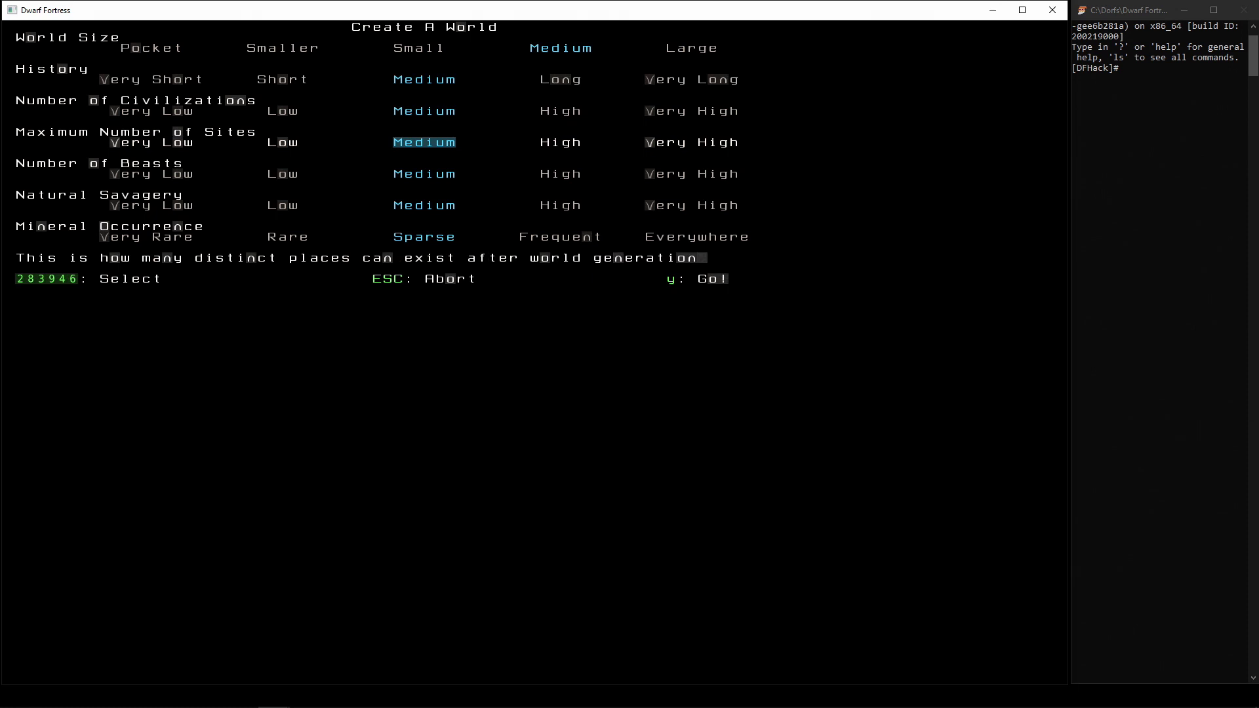
key("Down")
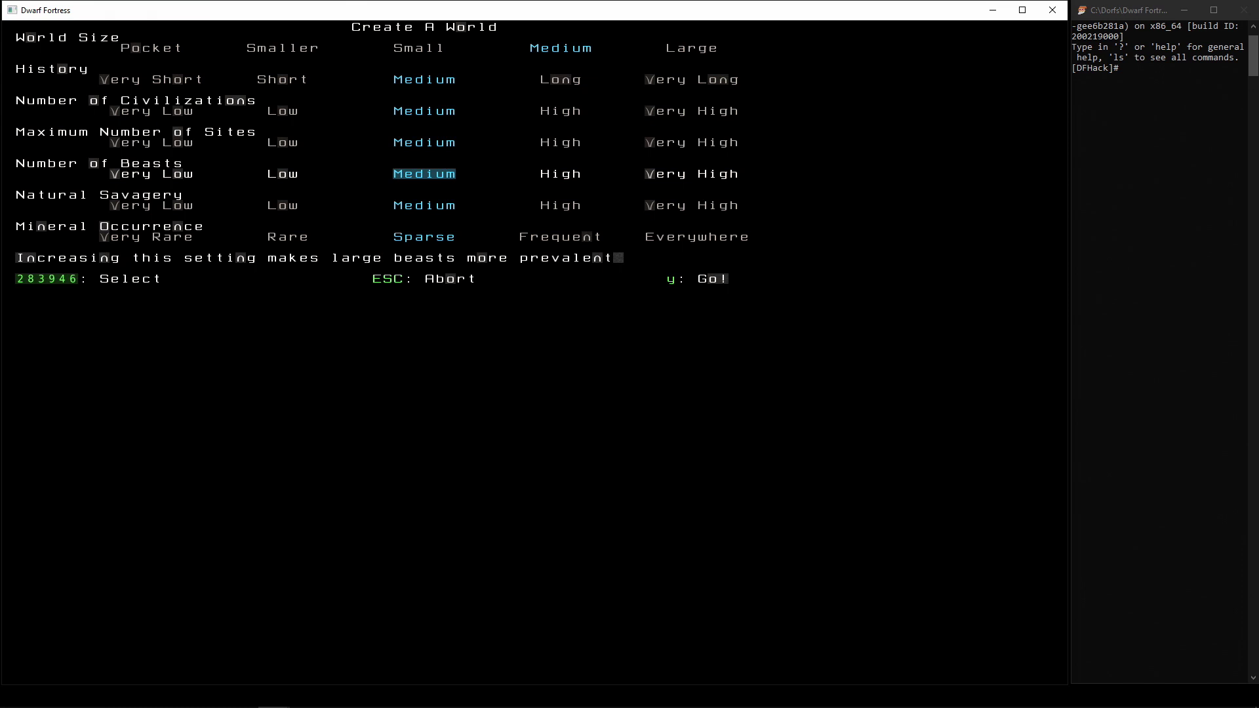
key("Down")
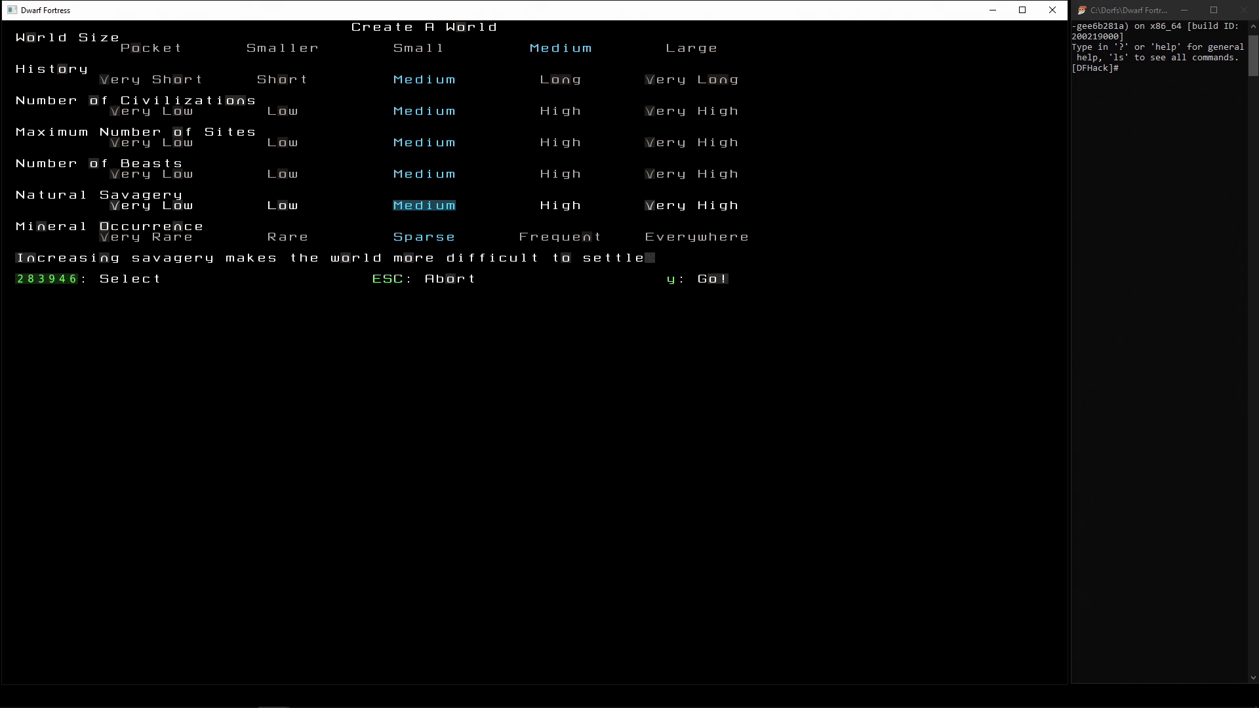
key("Left")
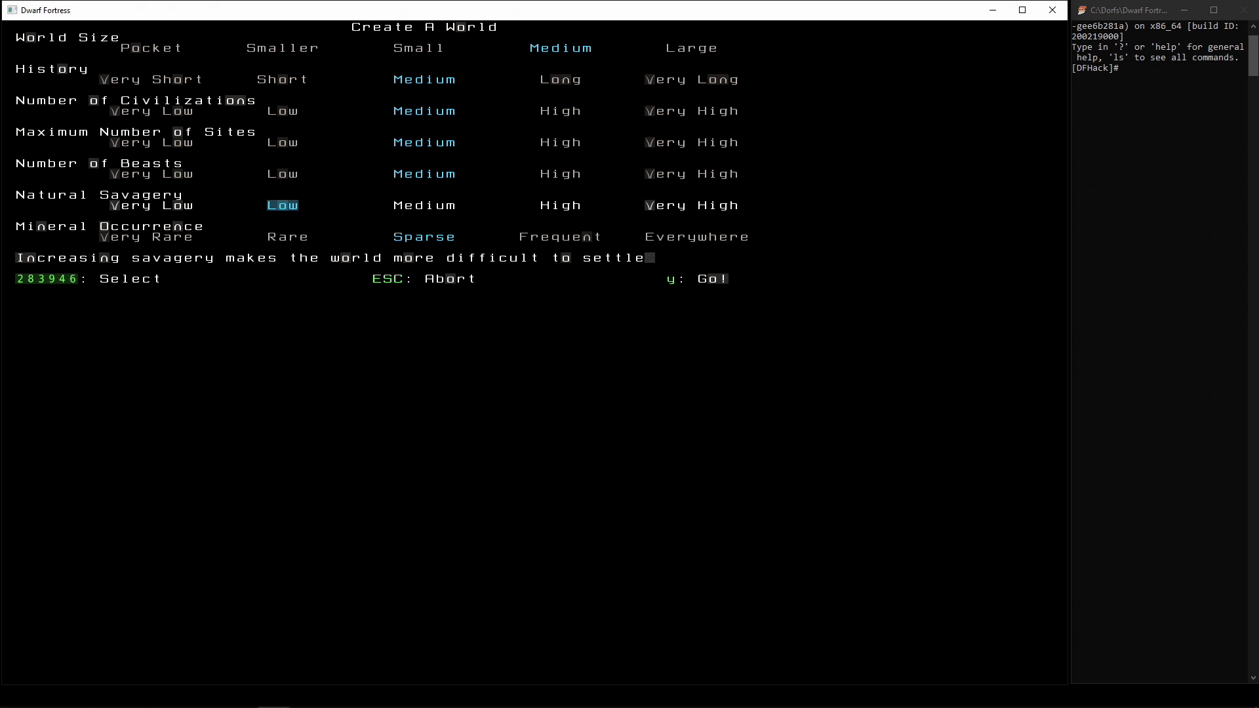
key("Down")
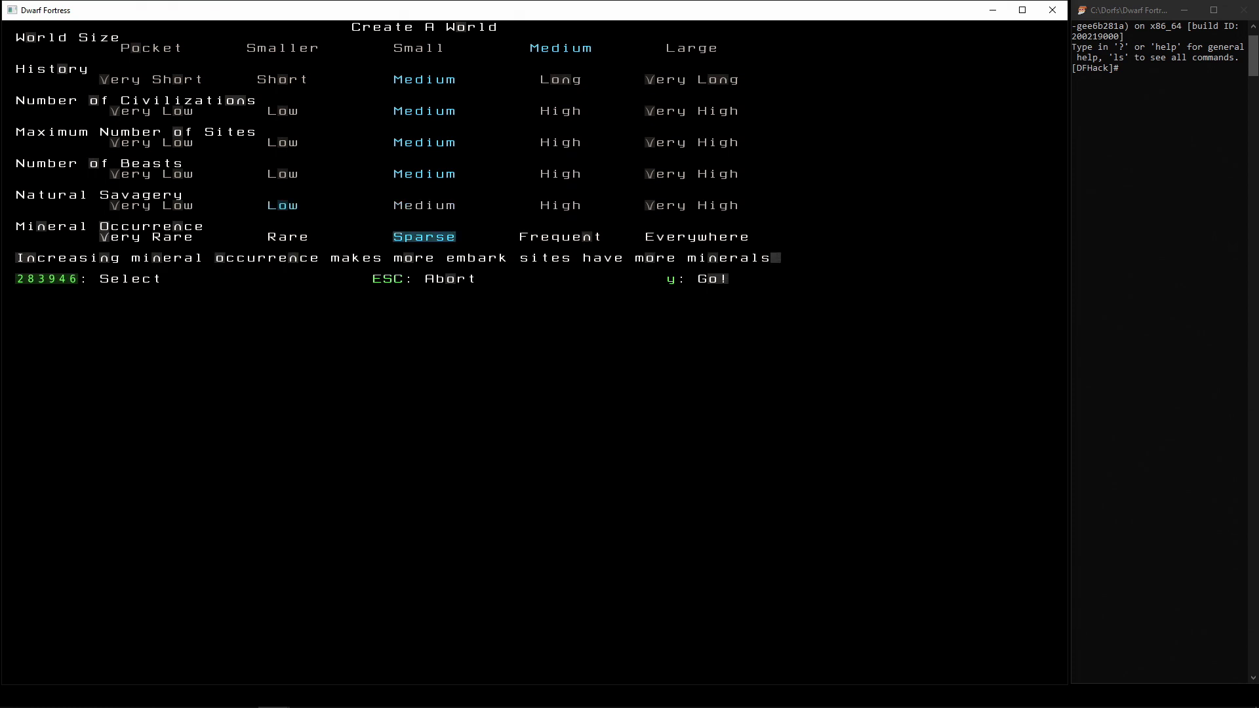
key("Right")
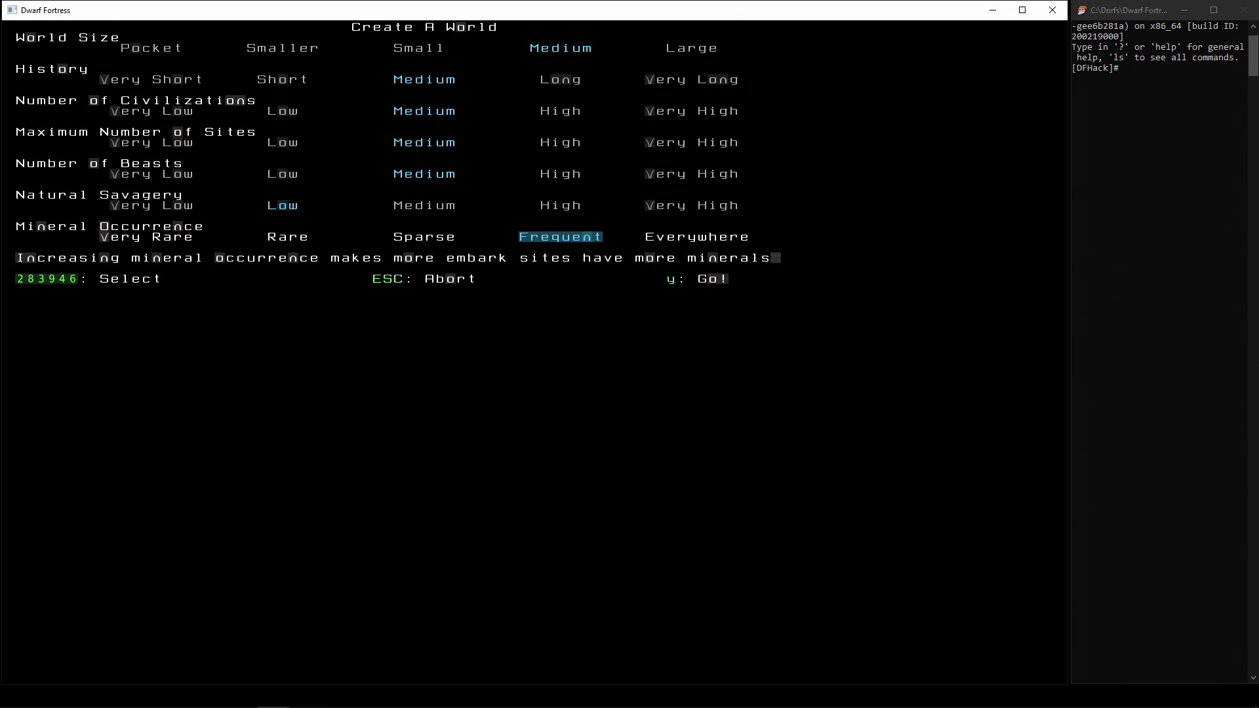
Generate the world, halt its history at year 156, and accept it as it currently exists
key("y")
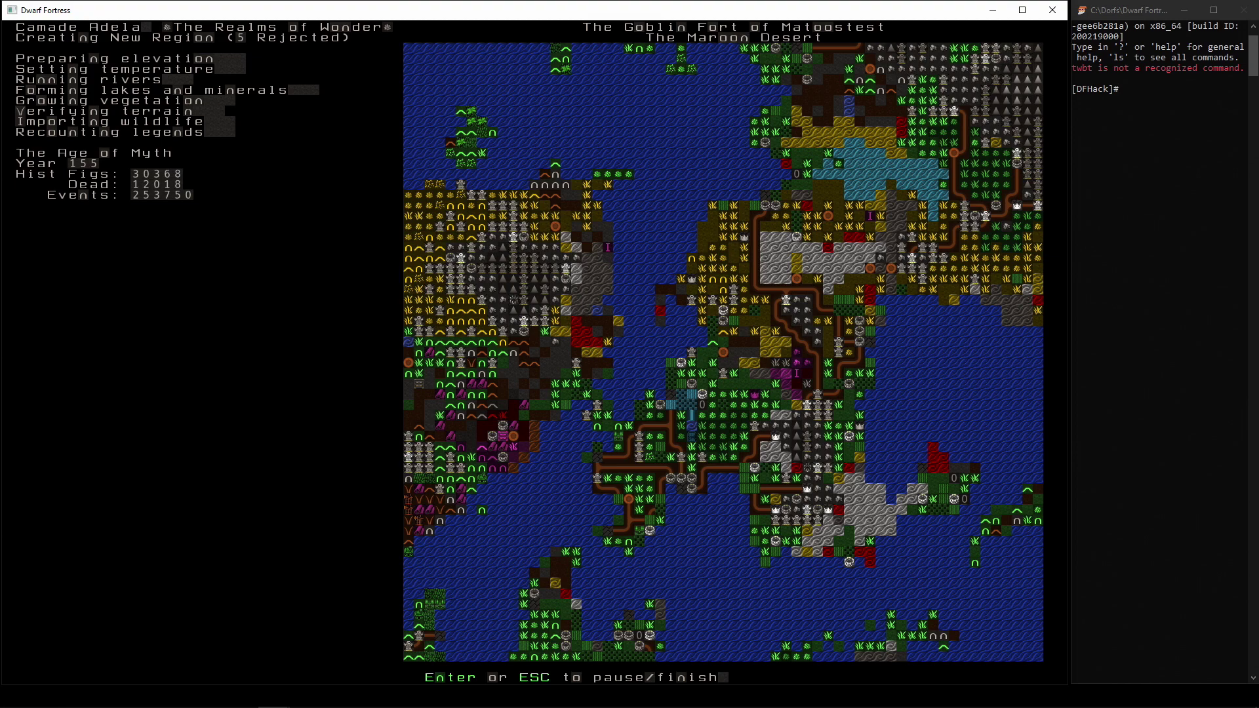
key("Return")
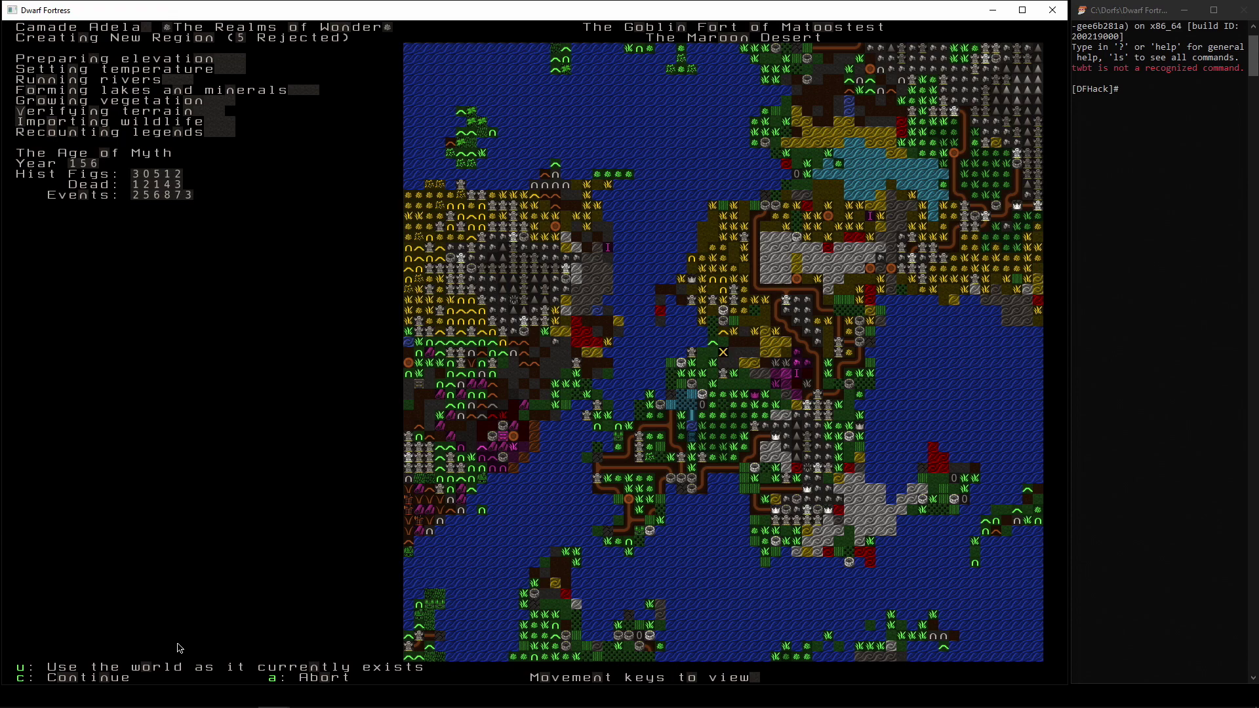
key("u")
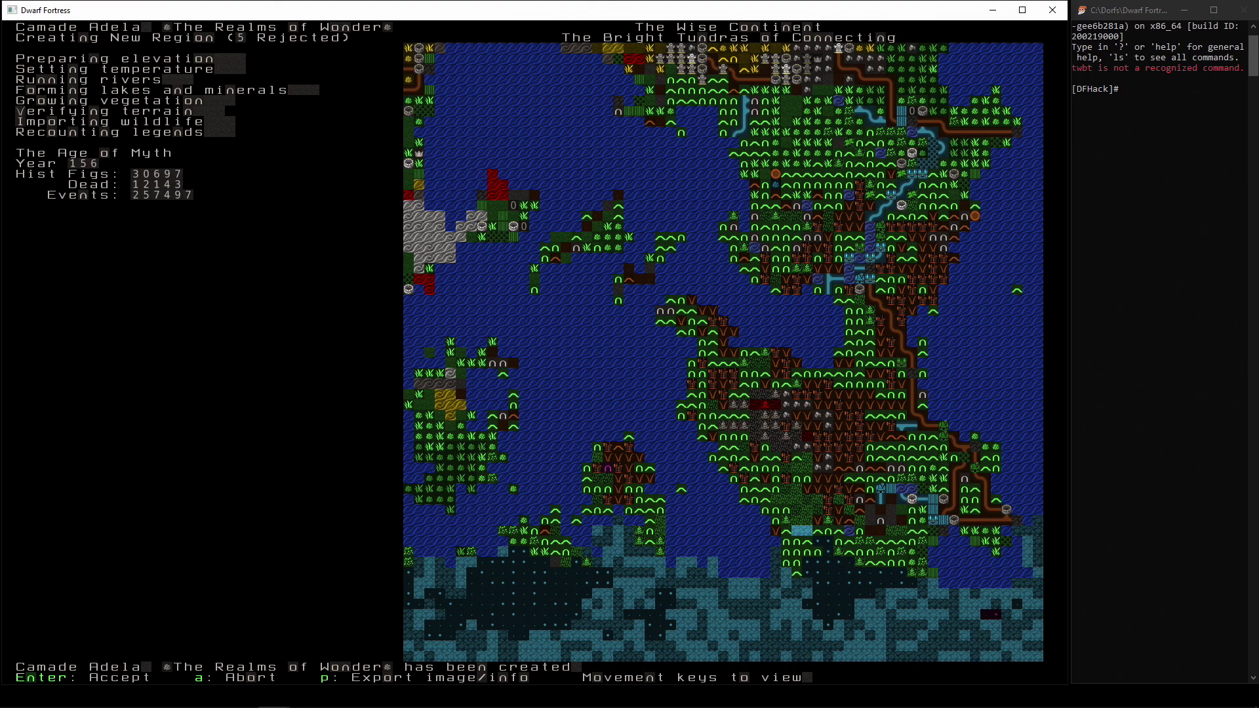
key("Return")
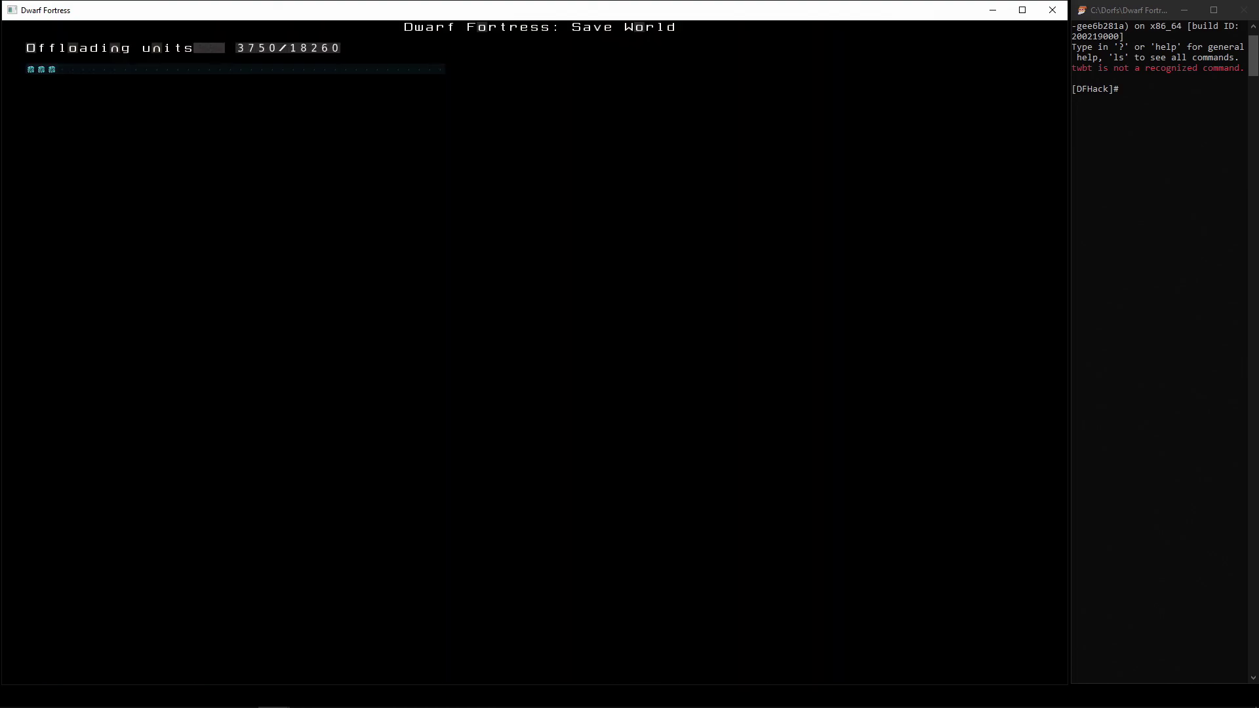